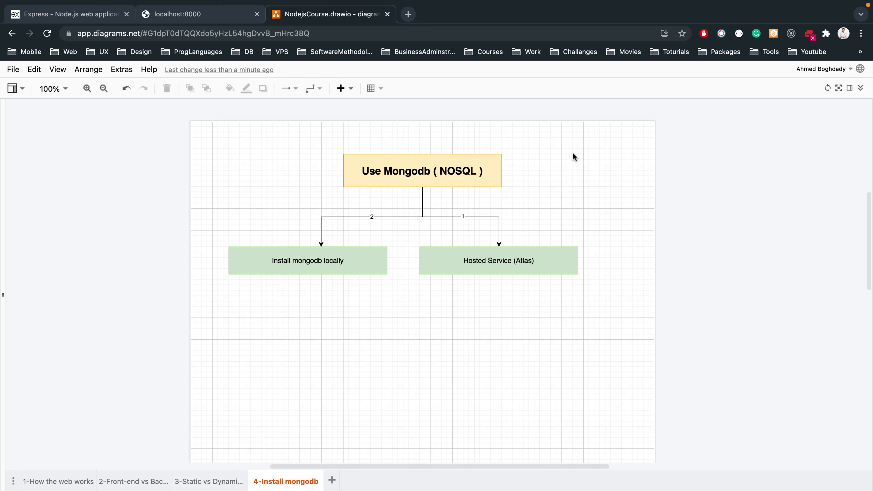
Select the 'Use Mongodb (NOSQL)', 'Install mongodb locally' and 'Hosted Service (Atlas)' boxes on the diagram
{"action": "left_click", "coordinate": [427, 171]}
{"action": "left_click", "coordinate": [561, 187]}
{"action": "left_click", "coordinate": [442, 172]}
{"action": "left_click", "coordinate": [554, 179]}
{"action": "left_click", "coordinate": [489, 171]}
{"action": "left_click", "coordinate": [569, 194]}
{"action": "left_click", "coordinate": [444, 174]}
{"action": "left_click", "coordinate": [314, 262]}
{"action": "left_click", "coordinate": [314, 268]}
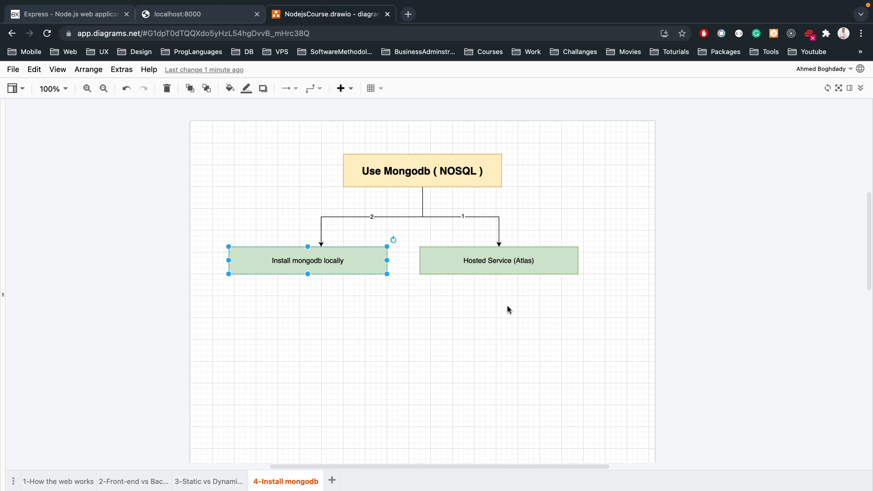
{"action": "left_click", "coordinate": [486, 255]}
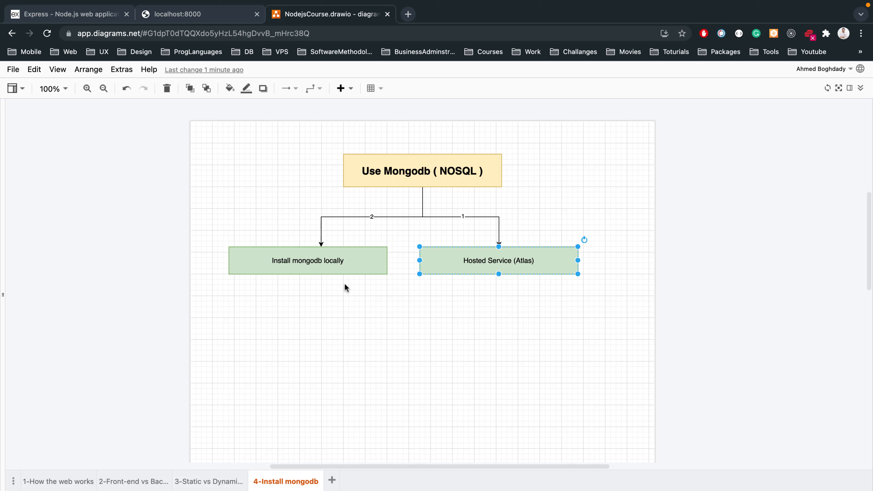
{"action": "mouse_move", "coordinate": [498, 260]}
{"action": "left_click", "coordinate": [459, 315]}
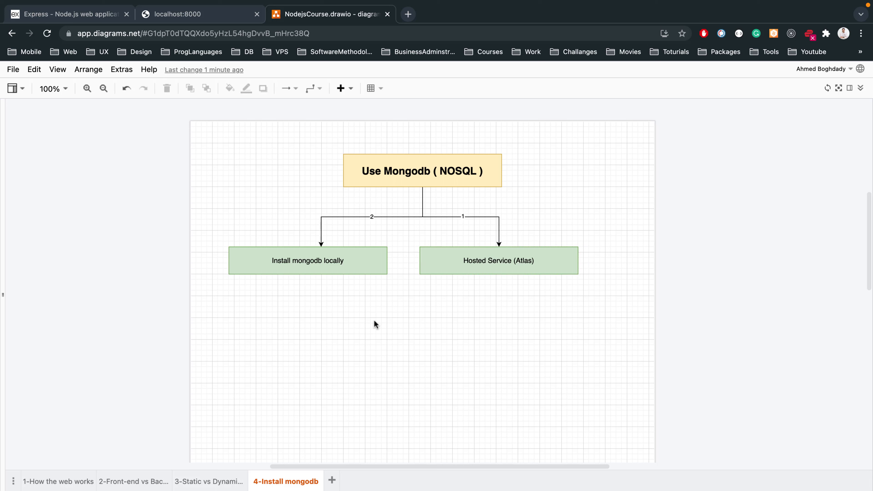
{"action": "left_click", "coordinate": [331, 260]}
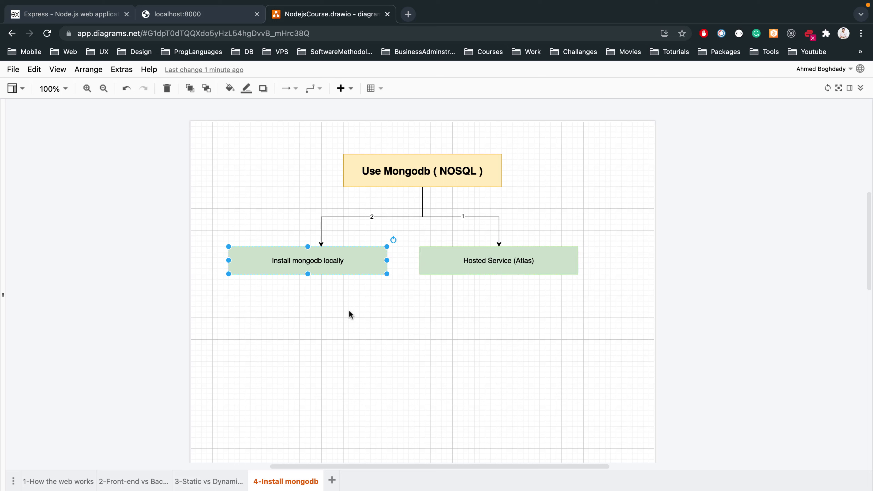
In a new tab, search for 'install mongodb' and open the official MongoDB installation manual
{"action": "left_click", "coordinate": [408, 14]}
{"action": "type", "text": "in"}
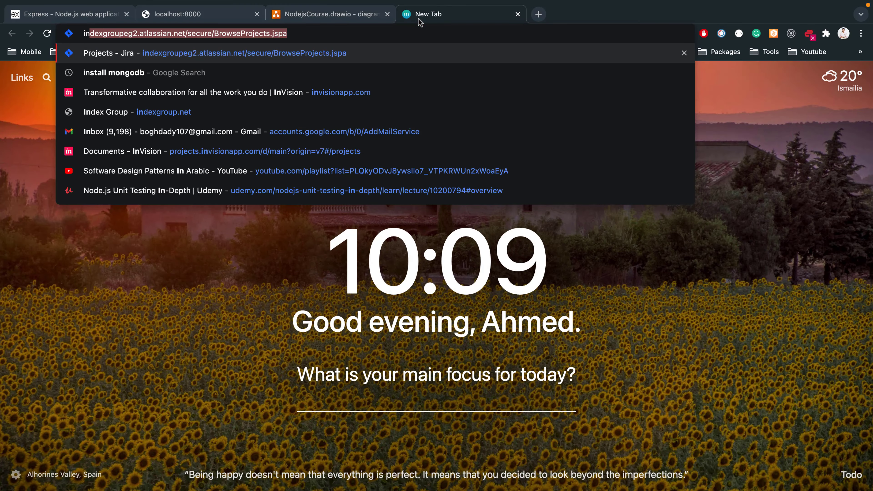
{"action": "type", "text": "ts"}
{"action": "key", "text": "BackSpace"}
{"action": "key", "text": "BackSpace"}
{"action": "type", "text": "s"}
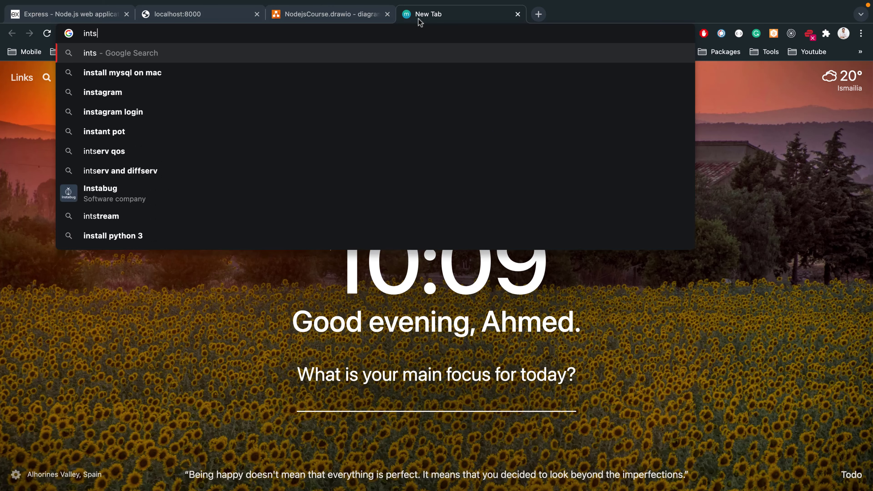
{"action": "key", "text": "BackSpace"}
{"action": "type", "text": "stal"}
{"action": "key", "text": "Return"}
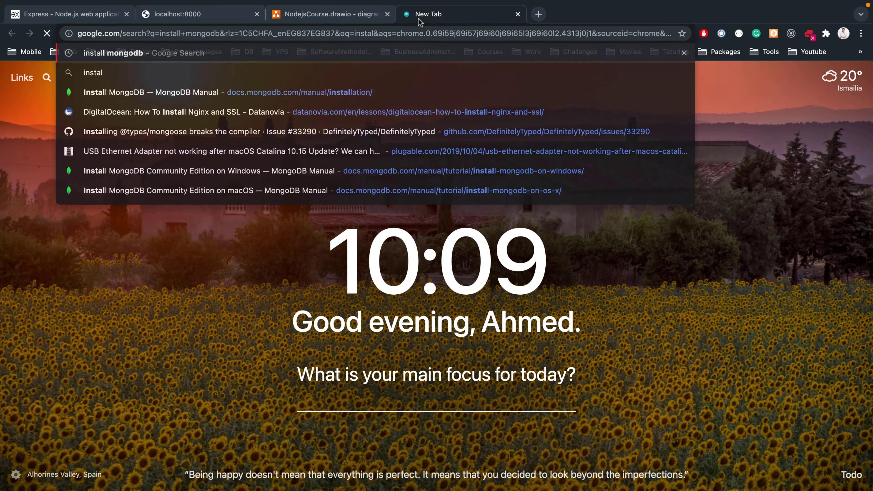
{"action": "left_click", "coordinate": [185, 167]}
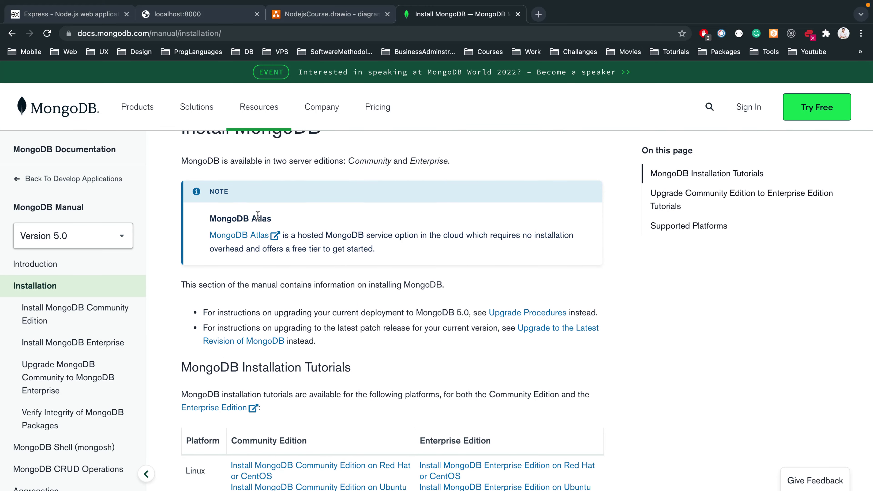
Highlight the MongoDB Atlas note and the macOS and Windows platform labels in the manual
{"action": "left_click_drag", "start_coordinate": [209, 217], "coordinate": [396, 235]}
{"action": "left_click", "coordinate": [324, 237]}
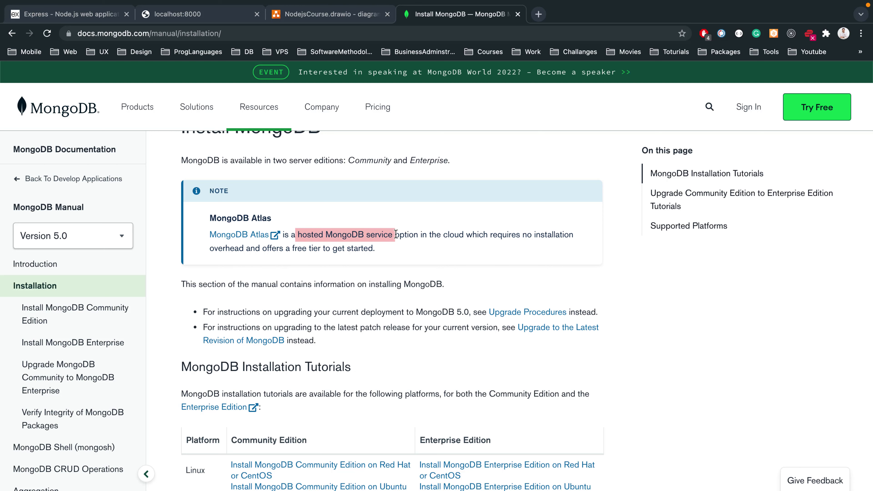
{"action": "double_click", "coordinate": [344, 235]}
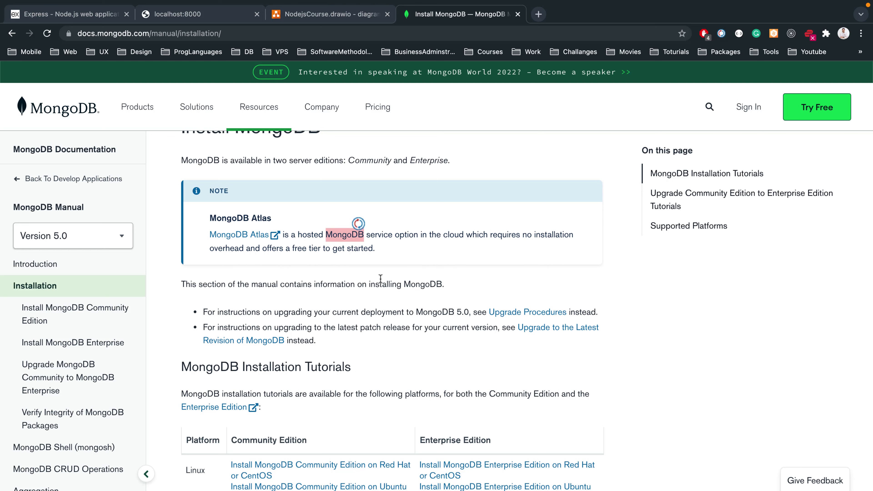
{"action": "scroll", "coordinate": [368, 281], "scroll_direction": "down", "scroll_amount": 5}
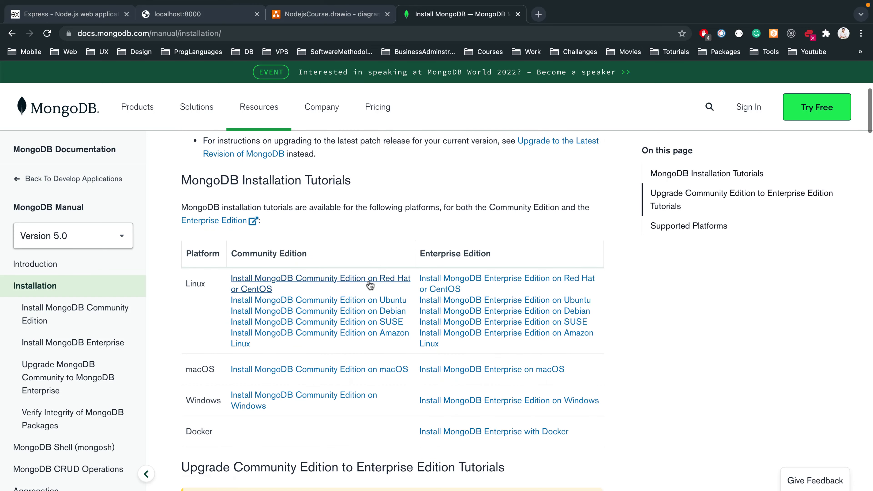
{"action": "scroll", "coordinate": [306, 239], "scroll_direction": "down", "scroll_amount": 1}
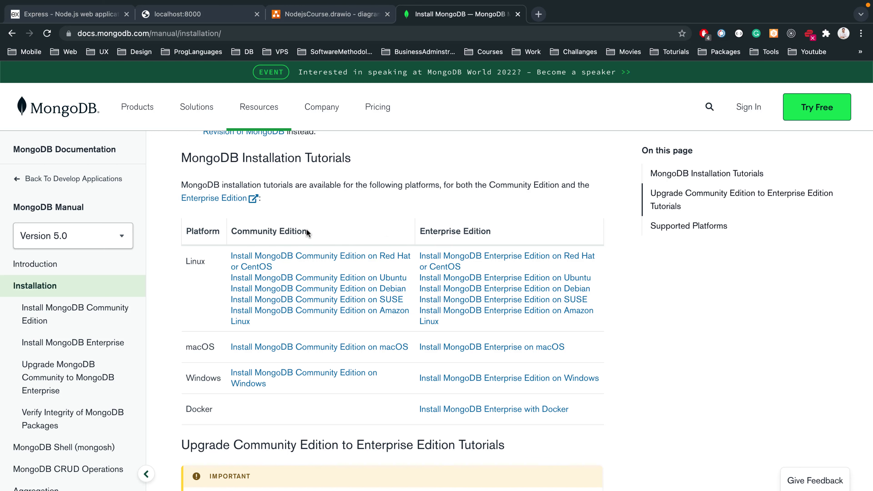
{"action": "mouse_move", "coordinate": [304, 231]}
{"action": "left_mouse_down"}
{"action": "mouse_move", "coordinate": [231, 231]}
{"action": "mouse_move", "coordinate": [186, 217]}
{"action": "left_mouse_up"}
{"action": "scroll", "coordinate": [220, 237], "scroll_direction": "down", "scroll_amount": 2}
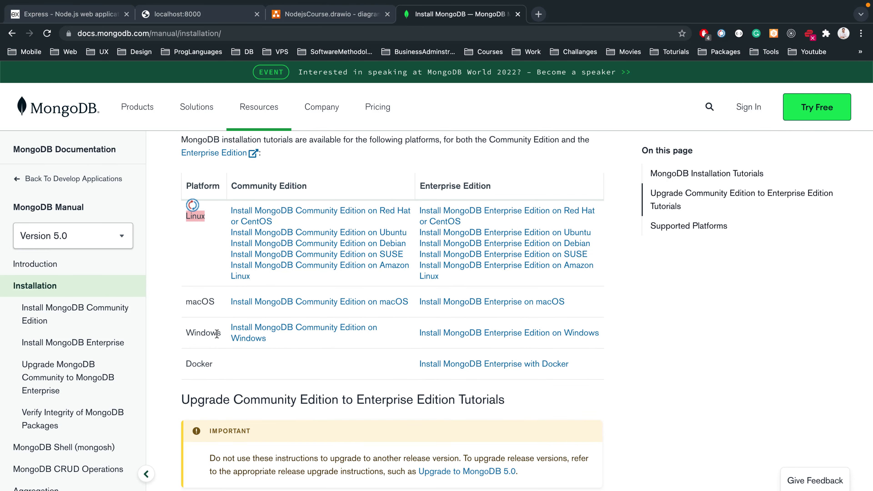
{"action": "left_click_drag", "start_coordinate": [214, 303], "coordinate": [186, 302]}
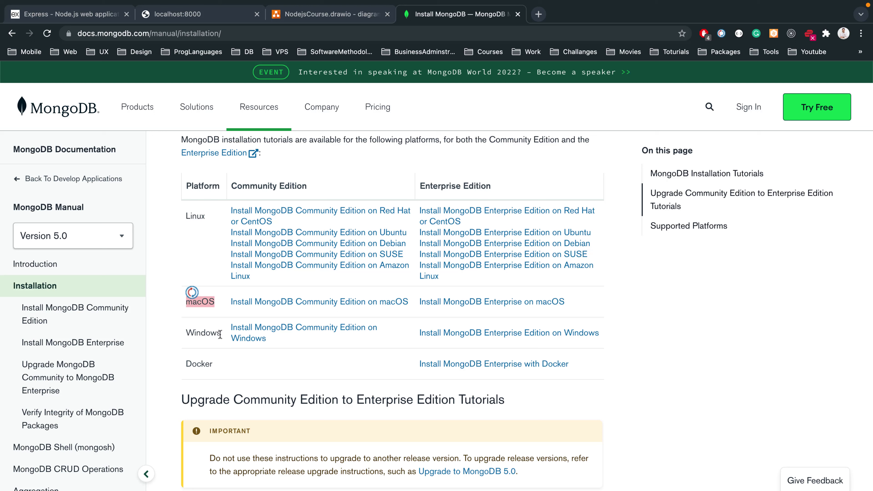
{"action": "left_click_drag", "start_coordinate": [220, 334], "coordinate": [192, 334]}
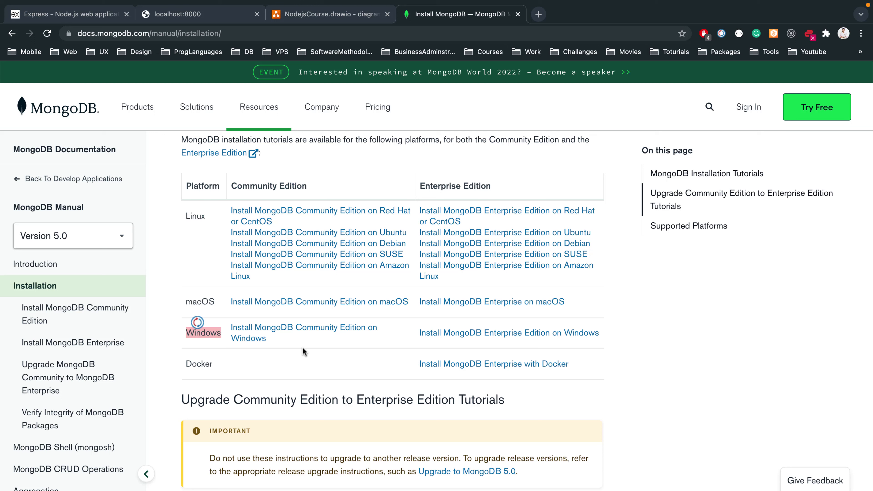
Read the Windows Community Edition install guide in a new tab, then return to the manual
{"action": "left_click", "coordinate": [320, 332], "text": "super"}
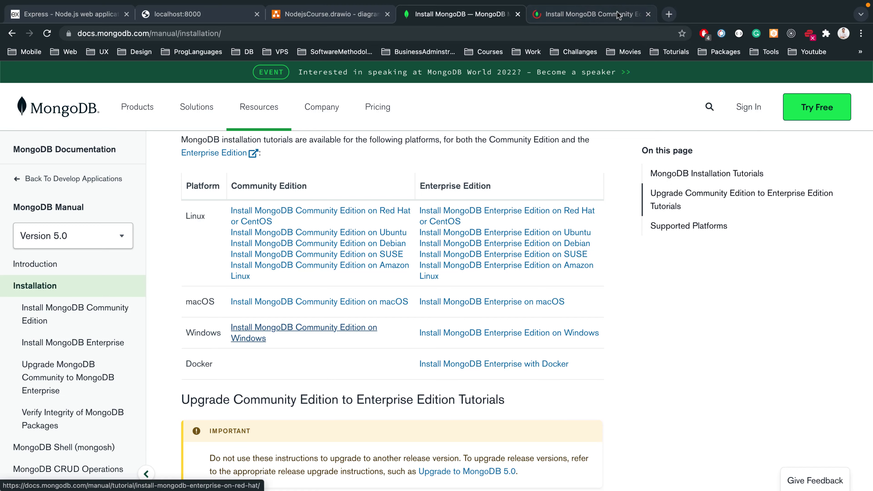
{"action": "left_click", "coordinate": [618, 16]}
{"action": "scroll", "coordinate": [337, 249], "scroll_direction": "down", "scroll_amount": 2}
{"action": "scroll", "coordinate": [337, 247], "scroll_direction": "down", "scroll_amount": 4}
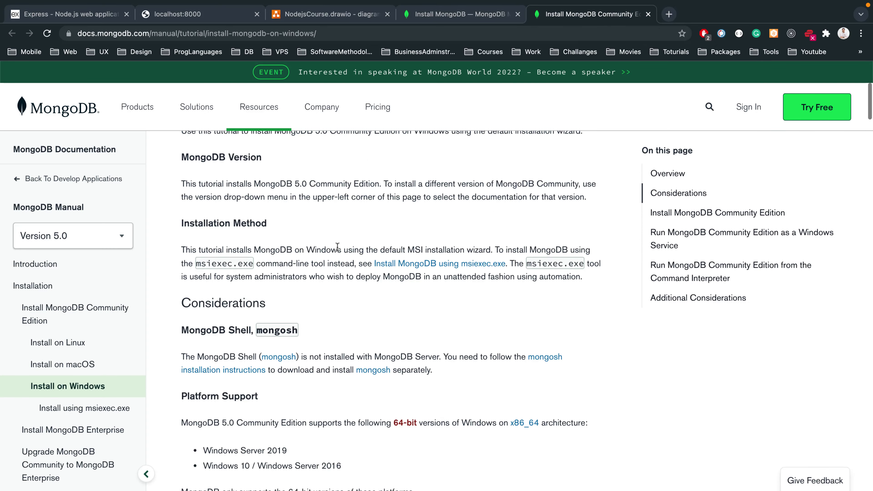
{"action": "scroll", "coordinate": [337, 247], "scroll_direction": "down", "scroll_amount": 5}
{"action": "scroll", "coordinate": [339, 249], "scroll_direction": "down", "scroll_amount": 3}
{"action": "scroll", "coordinate": [341, 251], "scroll_direction": "down", "scroll_amount": 2}
{"action": "scroll", "coordinate": [340, 251], "scroll_direction": "down", "scroll_amount": 1}
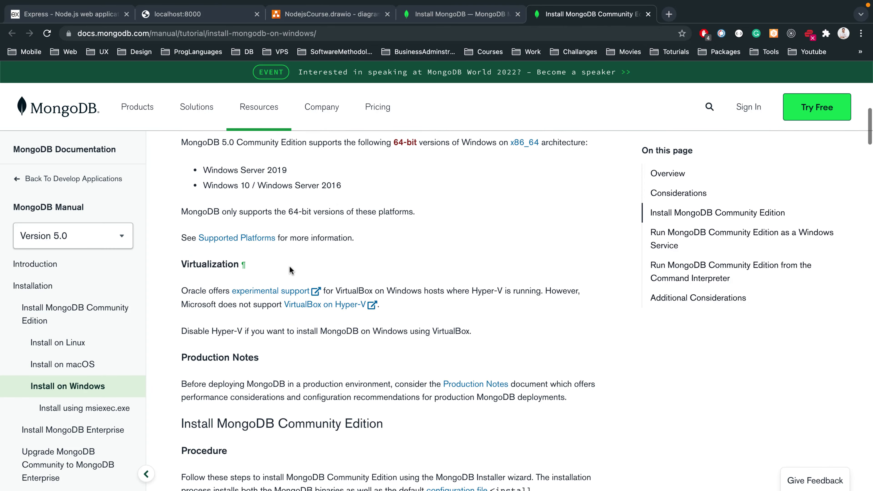
{"action": "scroll", "coordinate": [293, 272], "scroll_direction": "down", "scroll_amount": 3}
{"action": "scroll", "coordinate": [309, 289], "scroll_direction": "down", "scroll_amount": 4}
{"action": "scroll", "coordinate": [330, 309], "scroll_direction": "down", "scroll_amount": 1}
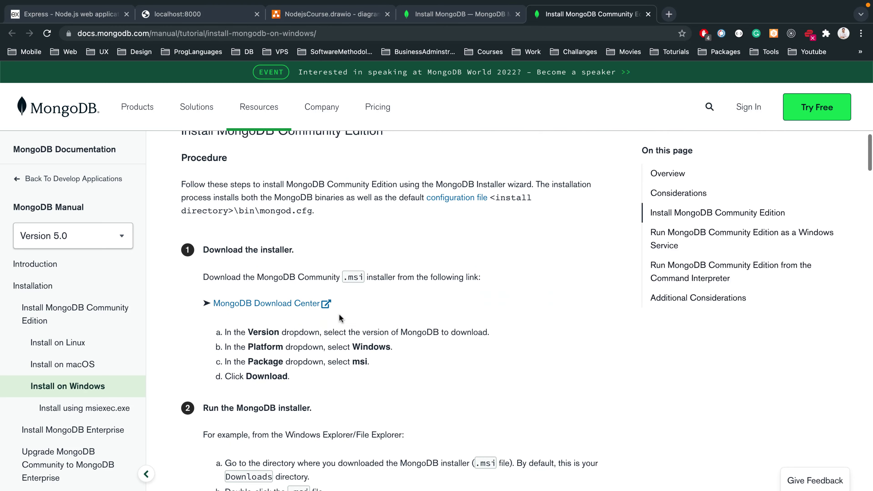
{"action": "scroll", "coordinate": [340, 318], "scroll_direction": "down", "scroll_amount": 1}
{"action": "scroll", "coordinate": [294, 310], "scroll_direction": "down", "scroll_amount": 4}
{"action": "scroll", "coordinate": [288, 317], "scroll_direction": "down", "scroll_amount": 2}
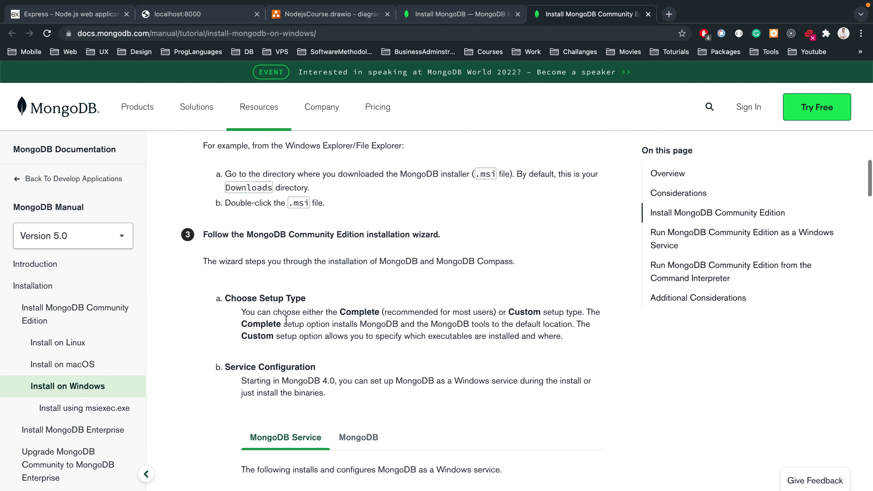
{"action": "scroll", "coordinate": [286, 320], "scroll_direction": "down", "scroll_amount": 1}
{"action": "scroll", "coordinate": [286, 320], "scroll_direction": "down", "scroll_amount": 1}
{"action": "scroll", "coordinate": [286, 322], "scroll_direction": "down", "scroll_amount": 2}
{"action": "scroll", "coordinate": [286, 323], "scroll_direction": "down", "scroll_amount": 3}
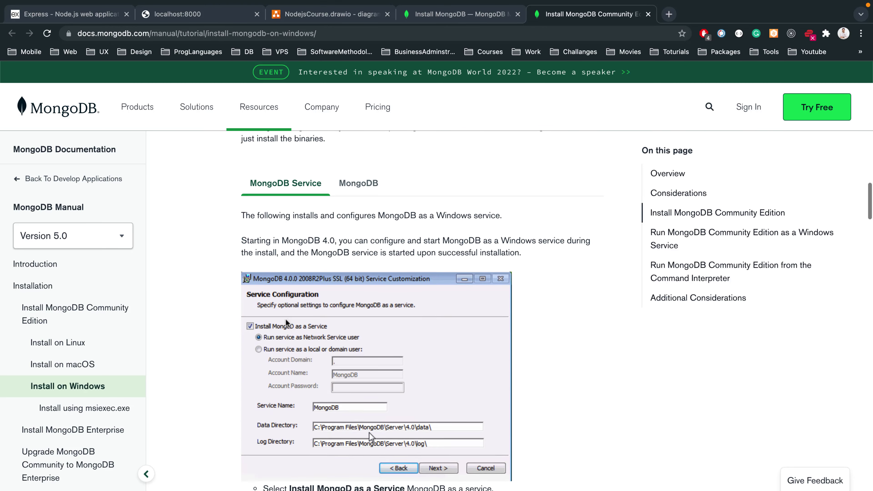
{"action": "scroll", "coordinate": [286, 322], "scroll_direction": "up", "scroll_amount": 15}
{"action": "scroll", "coordinate": [308, 296], "scroll_direction": "up", "scroll_amount": 2}
{"action": "left_click", "coordinate": [450, 14]}
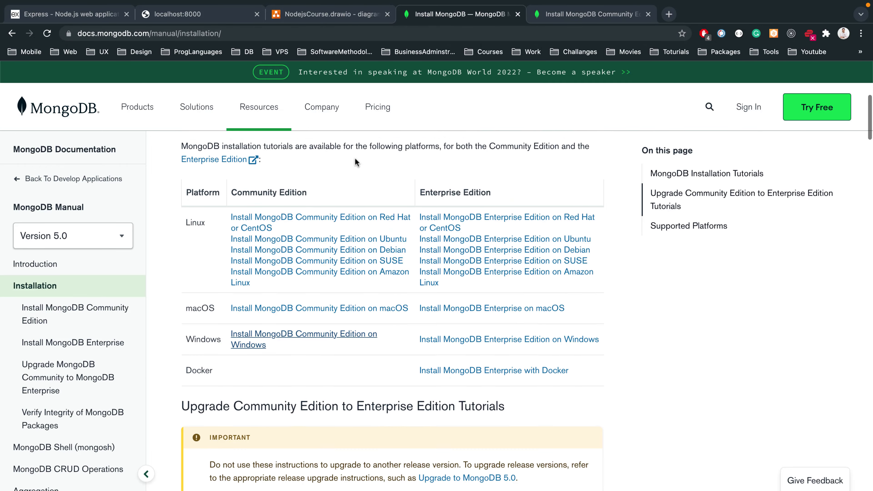
{"action": "scroll", "coordinate": [356, 161], "scroll_direction": "up", "scroll_amount": 7}
{"action": "scroll", "coordinate": [356, 162], "scroll_direction": "up", "scroll_amount": 2}
Go from the Atlas product page to the MongoDB login and start Google sign-in with another account
{"action": "left_click", "coordinate": [254, 287]}
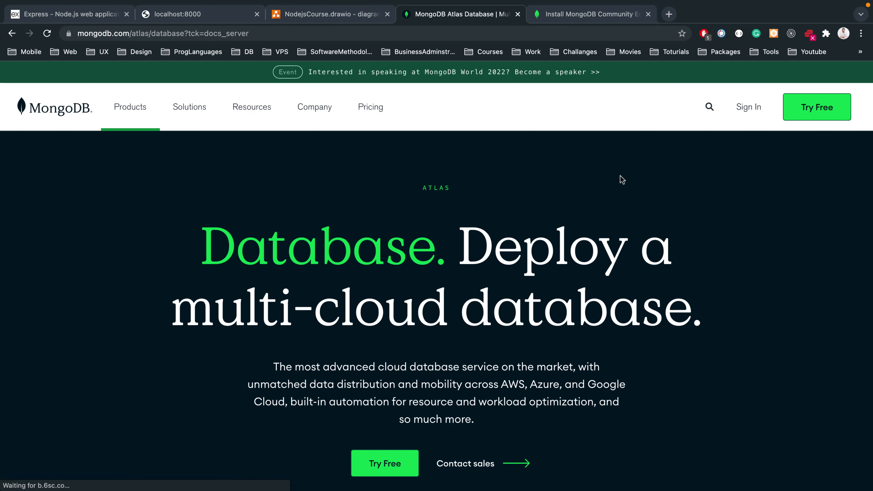
{"action": "left_click", "coordinate": [754, 109]}
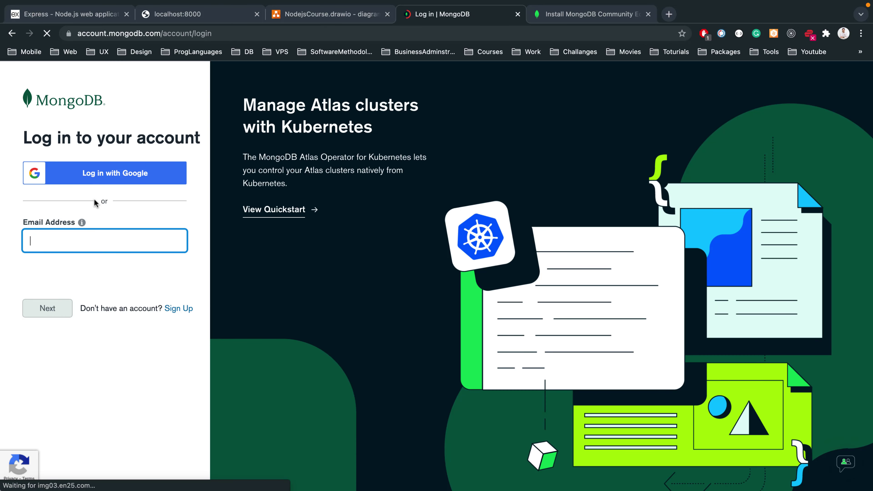
{"action": "left_click", "coordinate": [124, 173]}
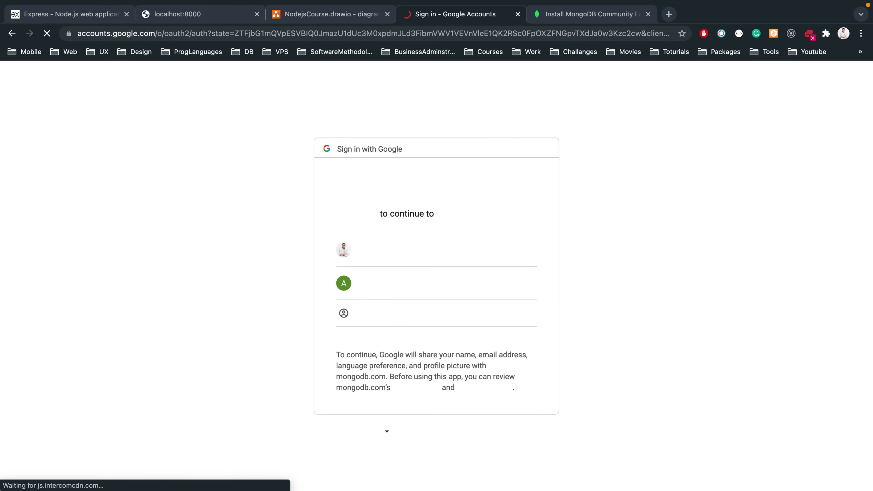
{"action": "left_click", "coordinate": [505, 314]}
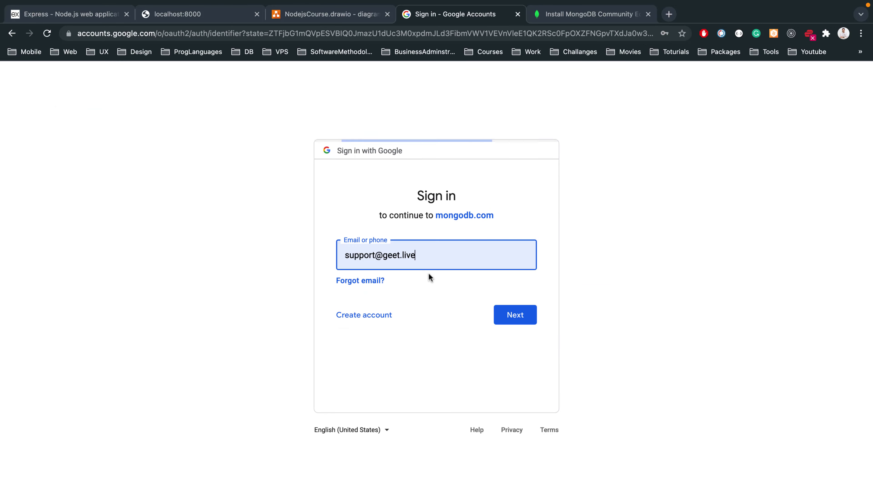
{"action": "left_click", "coordinate": [439, 258]}
Enter the account e-mail and saved password, then accept the Privacy Policy and Terms of Service
{"action": "triple_click", "coordinate": [439, 259]}
{"action": "type", "text": "ahme"}
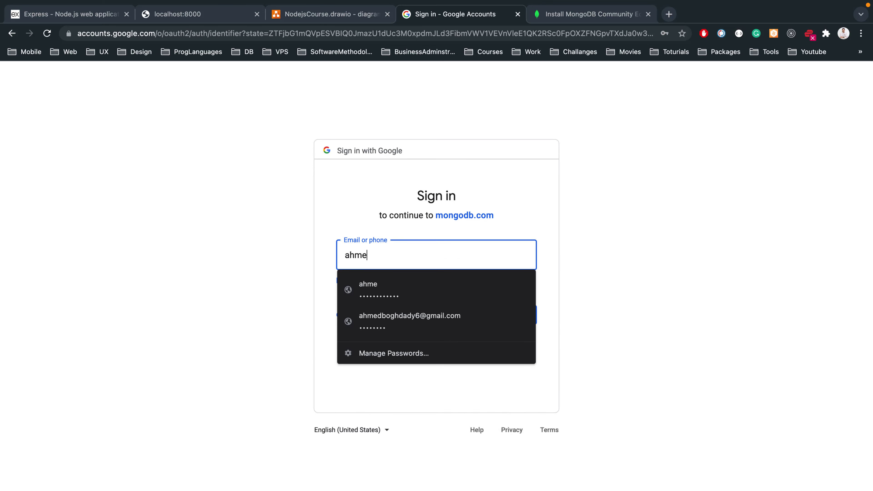
{"action": "type", "text": "d"}
{"action": "key", "text": "Down"}
{"action": "key", "text": "Return"}
{"action": "key", "text": "Return"}
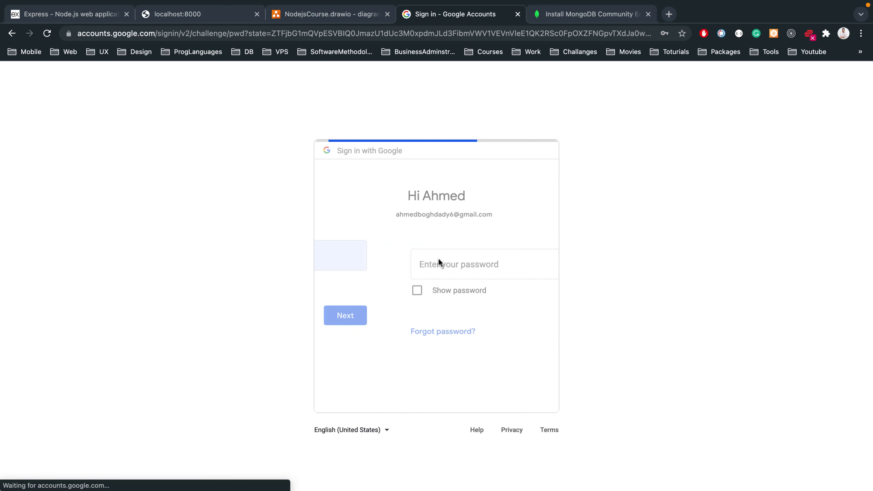
{"action": "left_click", "coordinate": [505, 326]}
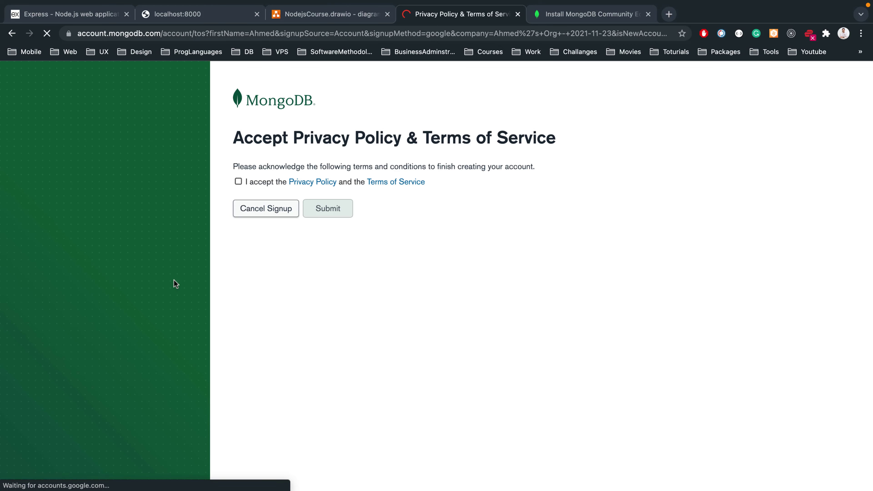
{"action": "left_click", "coordinate": [238, 181]}
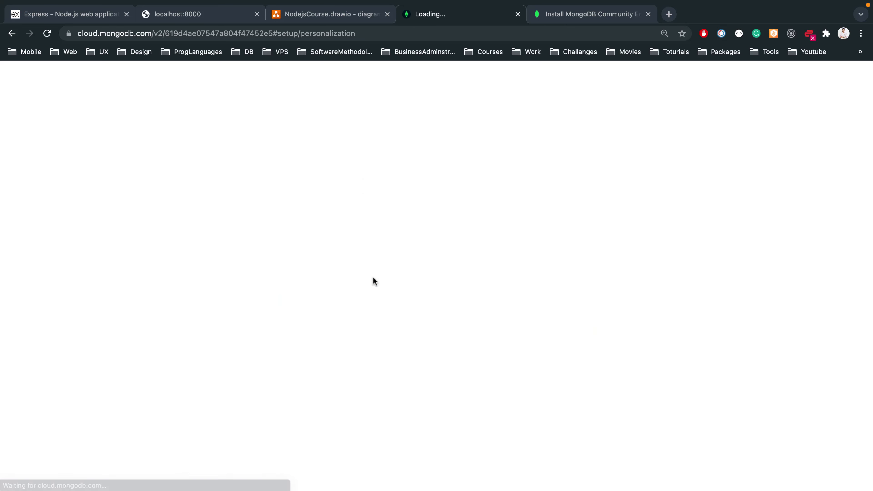
Set today's goal to 'Build a new application' in the welcome questionnaire
{"action": "scroll", "coordinate": [314, 274], "scroll_direction": "down", "scroll_amount": 2}
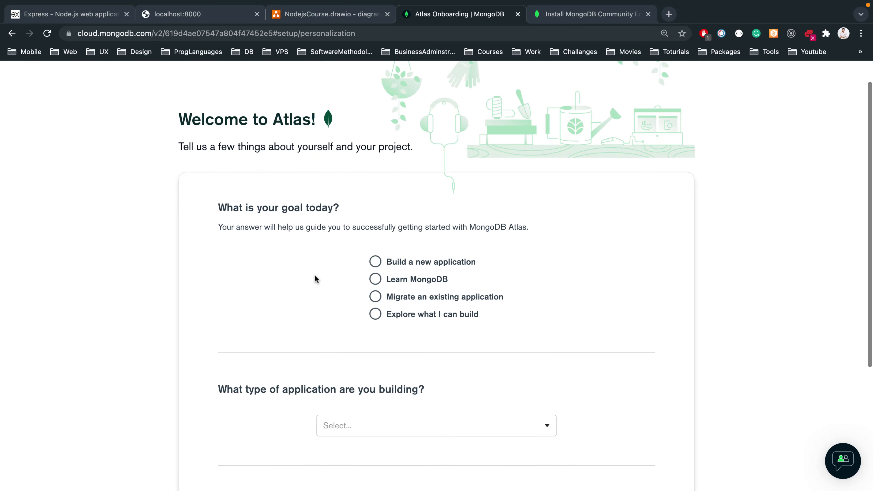
{"action": "scroll", "coordinate": [309, 277], "scroll_direction": "down", "scroll_amount": 1}
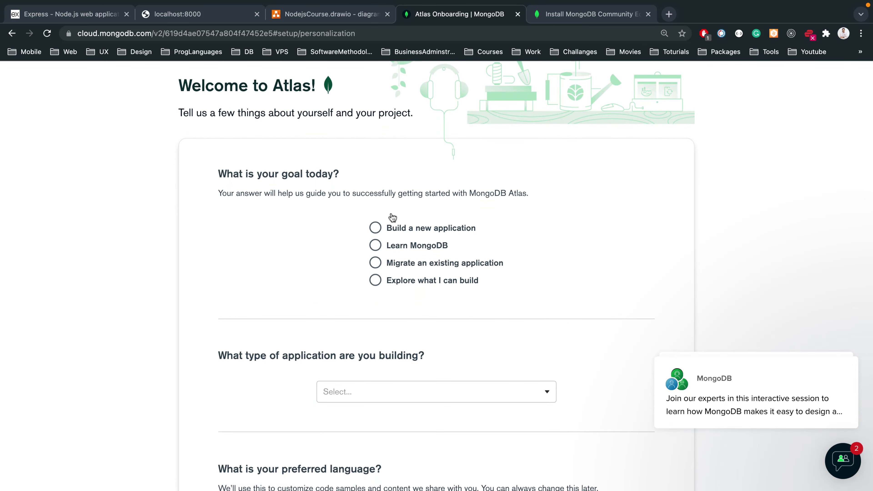
{"action": "scroll", "coordinate": [258, 225], "scroll_direction": "down", "scroll_amount": 1}
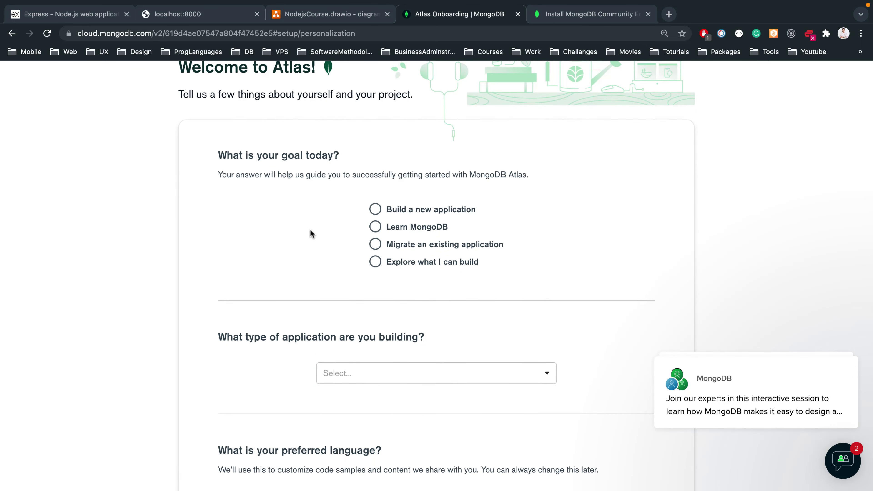
{"action": "scroll", "coordinate": [311, 233], "scroll_direction": "down", "scroll_amount": 1}
{"action": "left_click", "coordinate": [375, 203]}
{"action": "scroll", "coordinate": [225, 237], "scroll_direction": "down", "scroll_amount": 1}
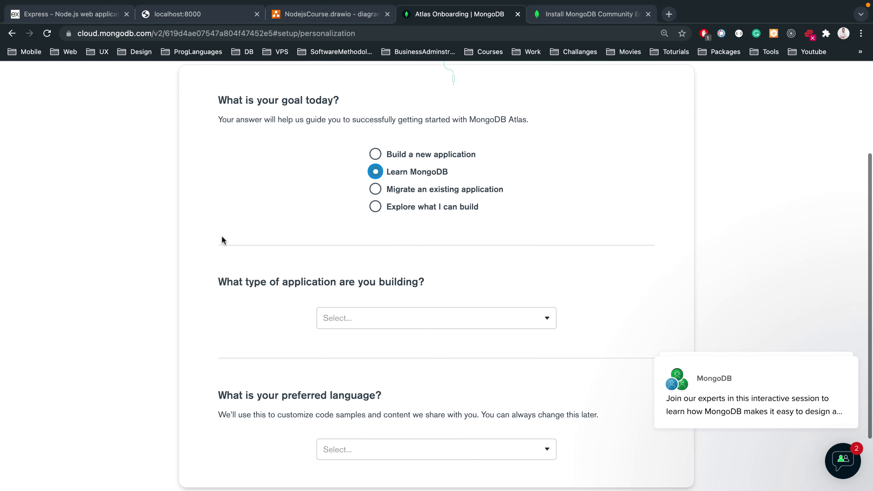
{"action": "scroll", "coordinate": [240, 224], "scroll_direction": "down", "scroll_amount": 1}
{"action": "left_click", "coordinate": [375, 123]}
{"action": "scroll", "coordinate": [330, 183], "scroll_direction": "down", "scroll_amount": 1}
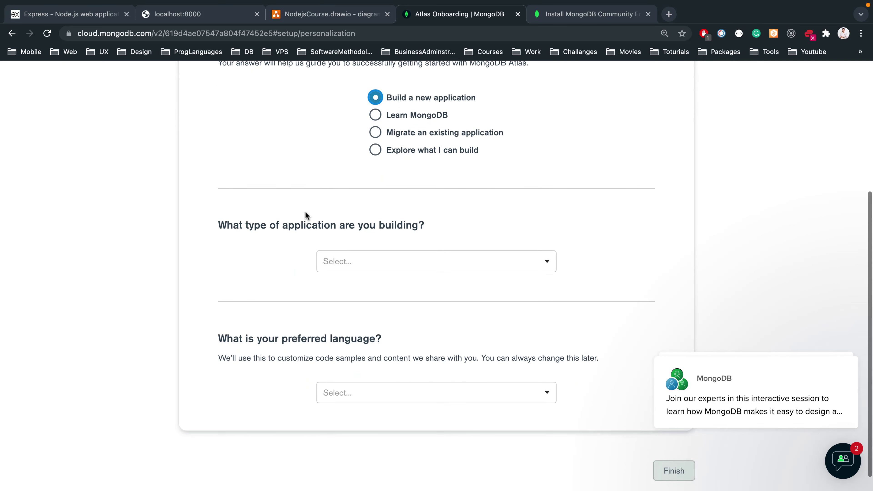
{"action": "scroll", "coordinate": [298, 234], "scroll_direction": "down", "scroll_amount": 1}
Choose Content Management as application type and JavaScript as language, then finish the questionnaire
{"action": "left_click", "coordinate": [342, 245]}
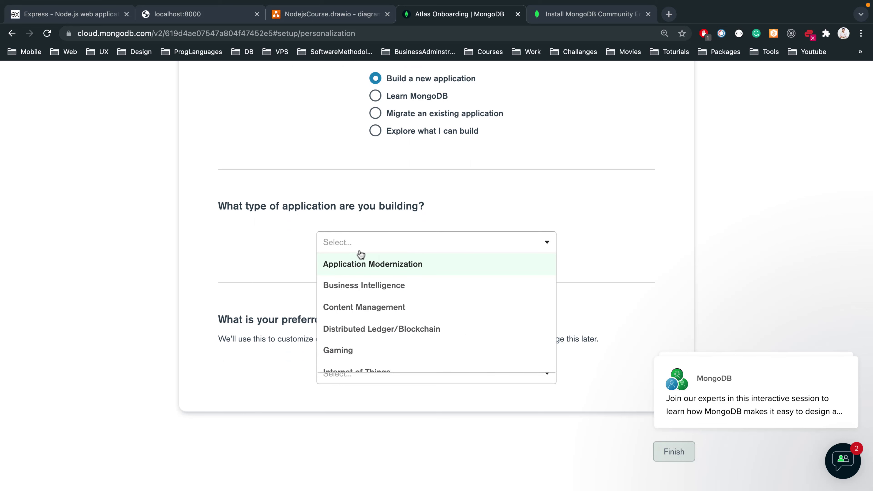
{"action": "scroll", "coordinate": [399, 292], "scroll_direction": "down", "scroll_amount": 2}
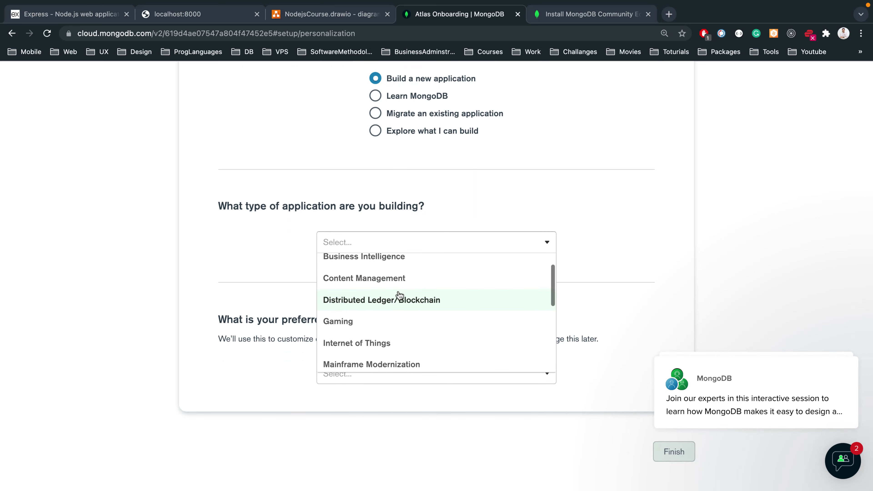
{"action": "scroll", "coordinate": [398, 296], "scroll_direction": "down", "scroll_amount": 1}
{"action": "scroll", "coordinate": [398, 295], "scroll_direction": "down", "scroll_amount": 2}
{"action": "scroll", "coordinate": [376, 308], "scroll_direction": "down", "scroll_amount": 2}
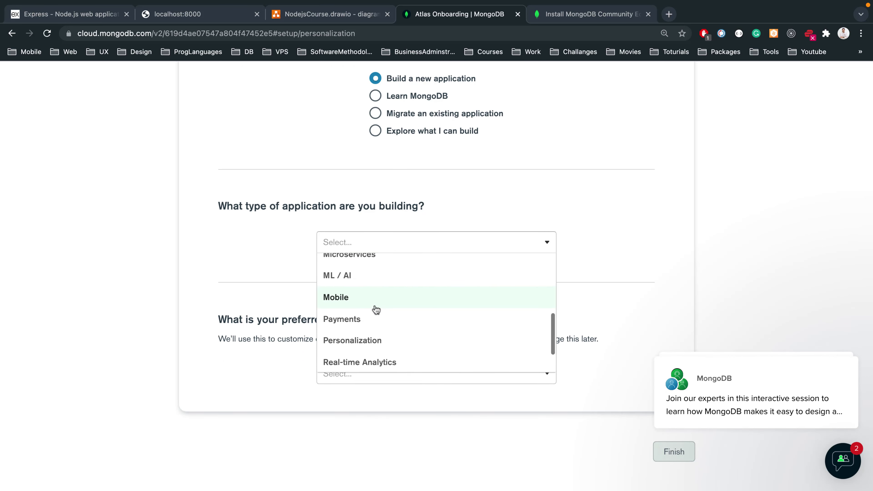
{"action": "scroll", "coordinate": [395, 317], "scroll_direction": "up", "scroll_amount": 5}
{"action": "left_click", "coordinate": [390, 335]}
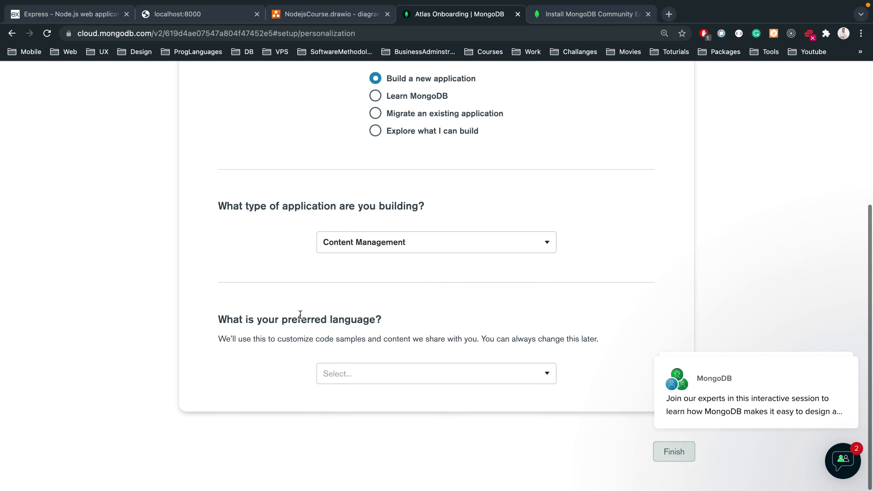
{"action": "left_click", "coordinate": [399, 377]}
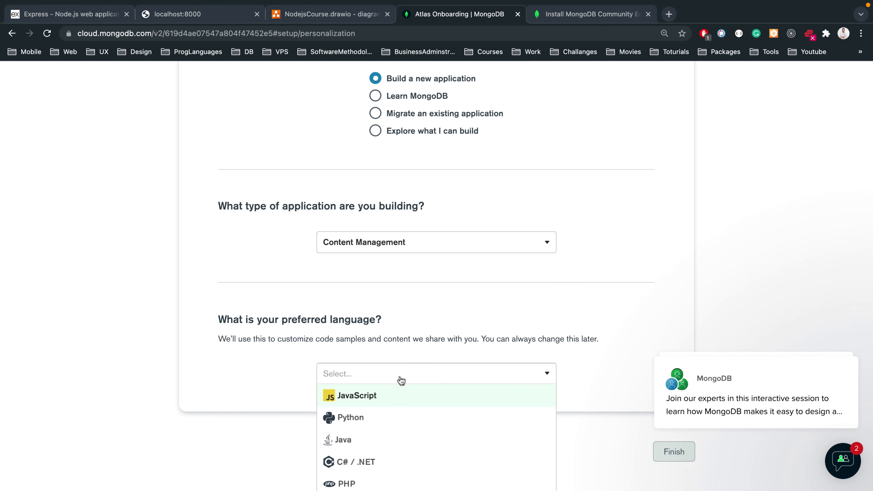
{"action": "left_click", "coordinate": [383, 395]}
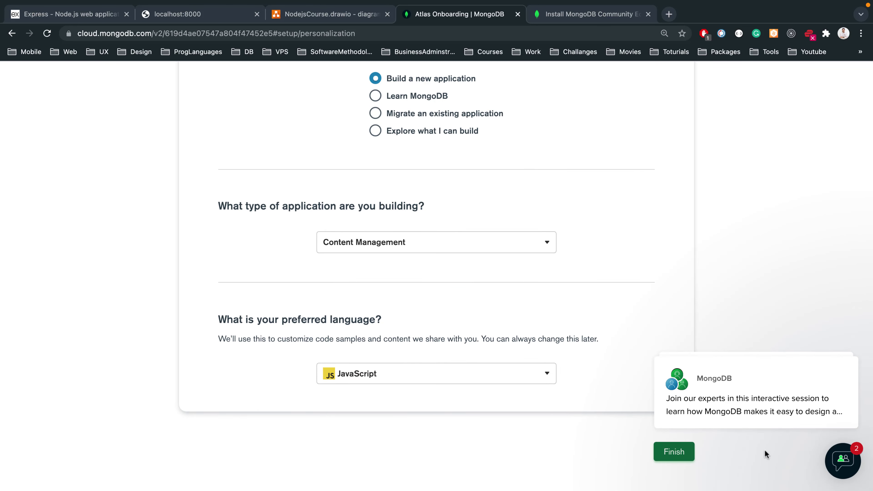
{"action": "left_click", "coordinate": [677, 451]}
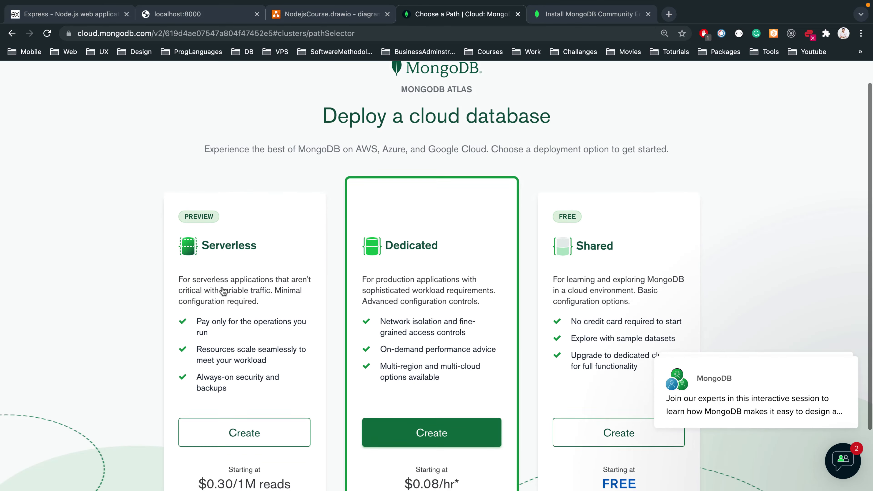
Start creating a free Shared cluster and reset the page zoom to 100%
{"action": "scroll", "coordinate": [224, 290], "scroll_direction": "down", "scroll_amount": 3}
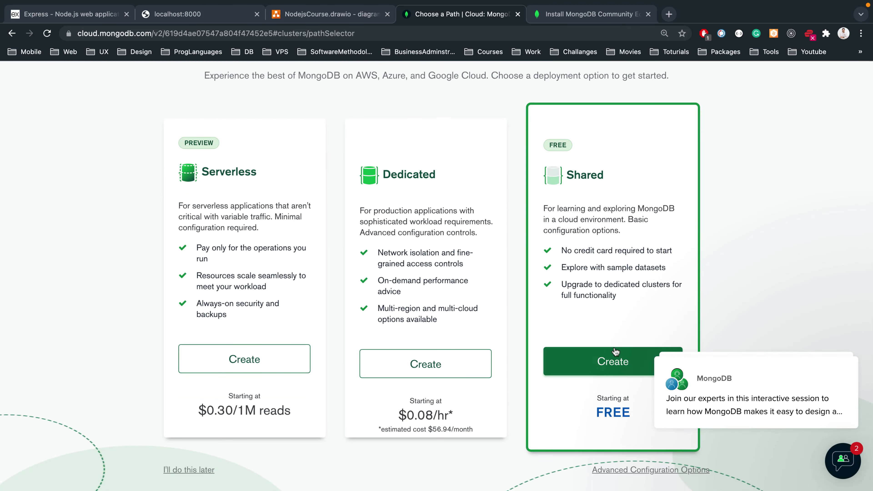
{"action": "left_click", "coordinate": [600, 361]}
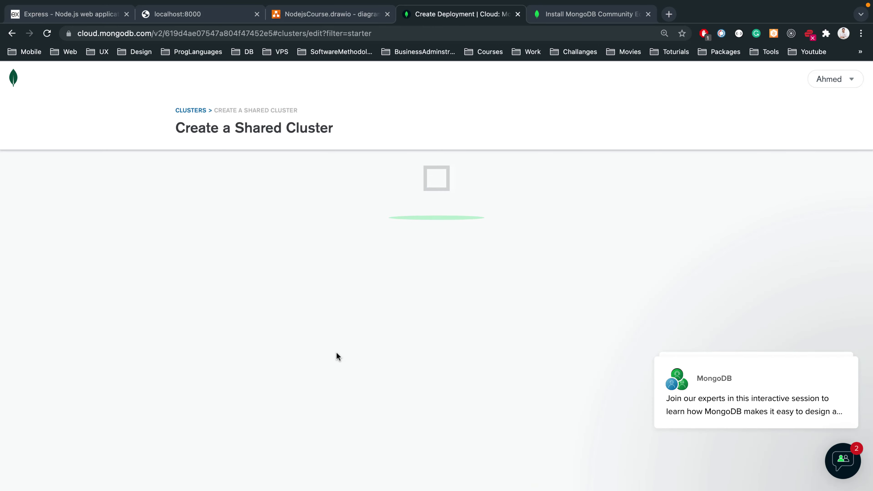
{"action": "scroll", "coordinate": [299, 288], "scroll_direction": "down", "scroll_amount": 2}
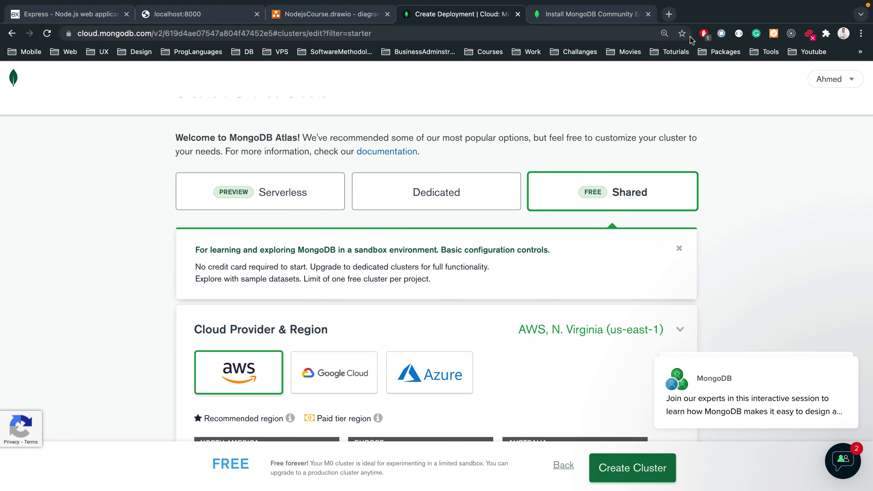
{"action": "key", "text": "ctrl+minus"}
{"action": "scroll", "coordinate": [480, 282], "scroll_direction": "down", "scroll_amount": 1}
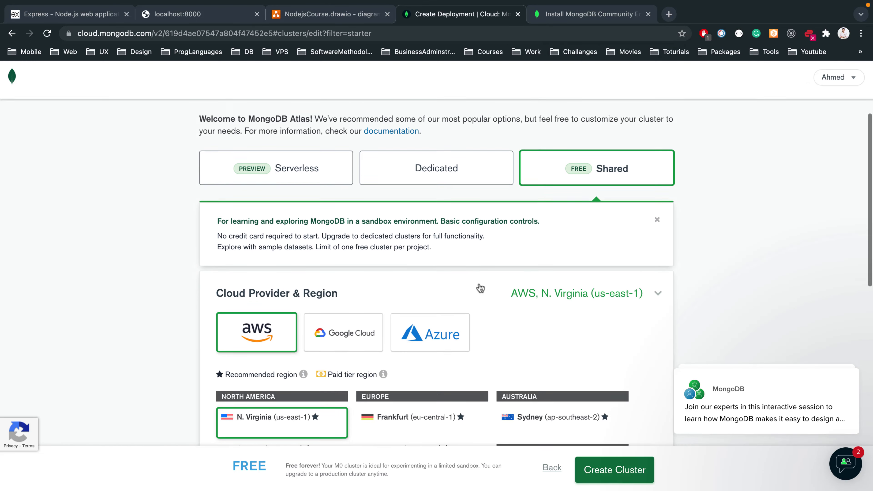
{"action": "scroll", "coordinate": [516, 258], "scroll_direction": "up", "scroll_amount": 1}
Pick AWS Bahrain (me-south-1) as the region and create the cluster
{"action": "scroll", "coordinate": [440, 250], "scroll_direction": "down", "scroll_amount": 1}
{"action": "scroll", "coordinate": [437, 263], "scroll_direction": "down", "scroll_amount": 2}
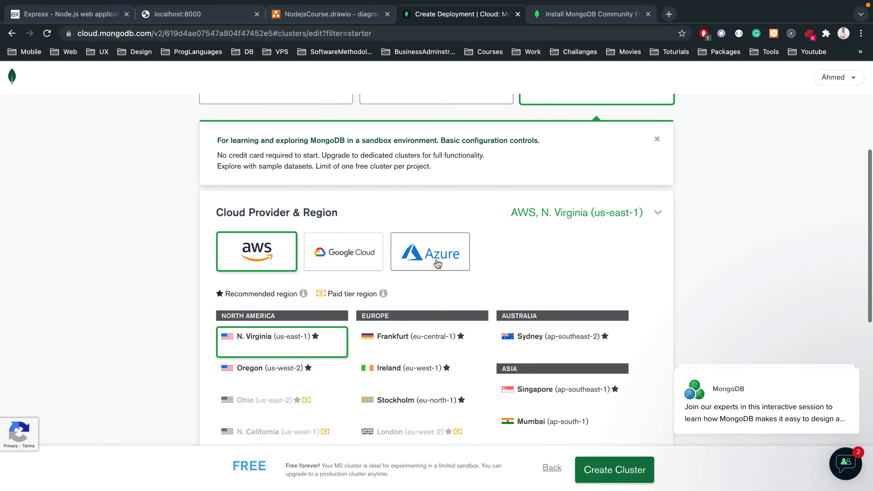
{"action": "scroll", "coordinate": [424, 269], "scroll_direction": "down", "scroll_amount": 1}
{"action": "scroll", "coordinate": [286, 293], "scroll_direction": "down", "scroll_amount": 1}
{"action": "scroll", "coordinate": [286, 294], "scroll_direction": "down", "scroll_amount": 1}
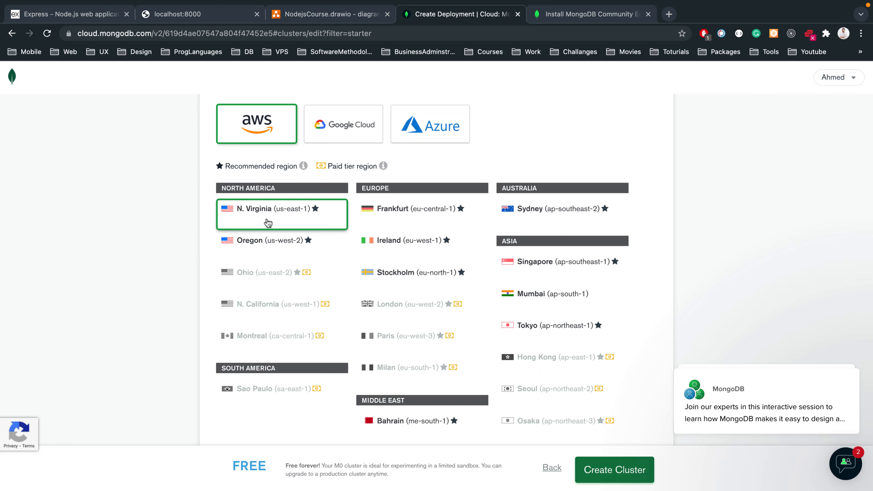
{"action": "scroll", "coordinate": [345, 280], "scroll_direction": "down", "scroll_amount": 2}
{"action": "scroll", "coordinate": [345, 280], "scroll_direction": "down", "scroll_amount": 1}
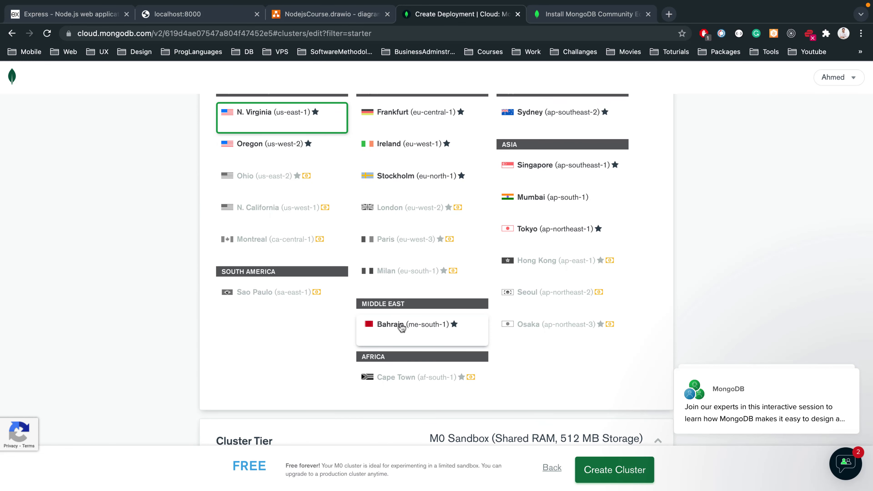
{"action": "left_click", "coordinate": [411, 329]}
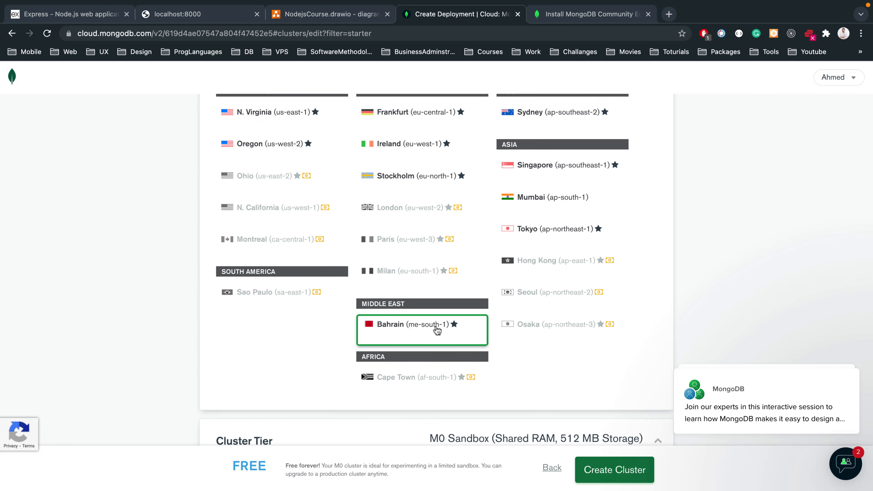
{"action": "scroll", "coordinate": [361, 356], "scroll_direction": "down", "scroll_amount": 4}
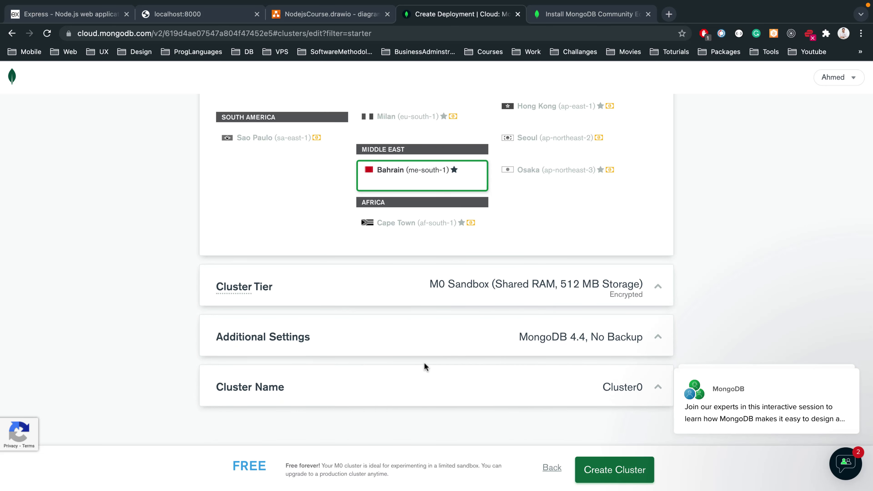
{"action": "left_click", "coordinate": [614, 470]}
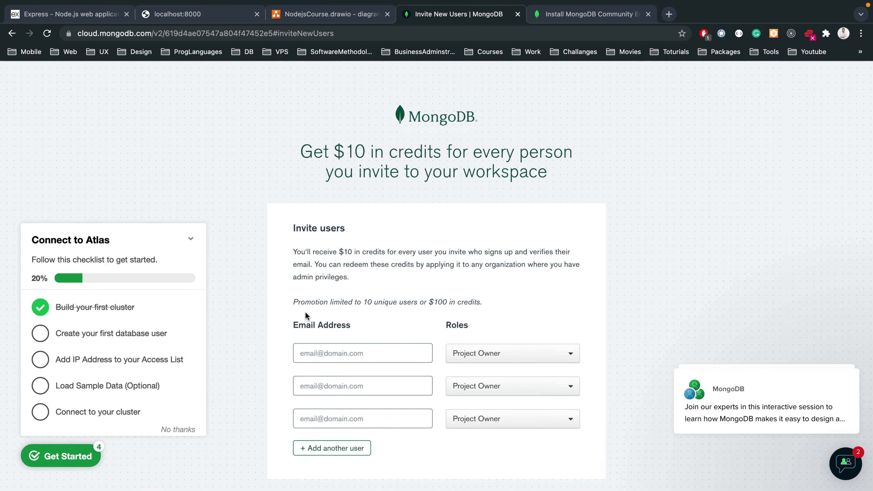
Skip inviting users and view the Database Deployments list with Cluster0 provisioning
{"action": "scroll", "coordinate": [298, 315], "scroll_direction": "down", "scroll_amount": 1}
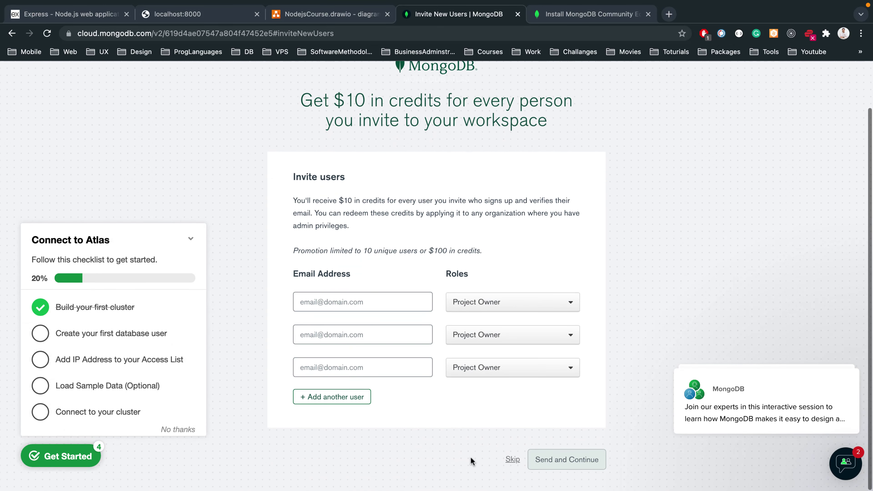
{"action": "left_click", "coordinate": [512, 460]}
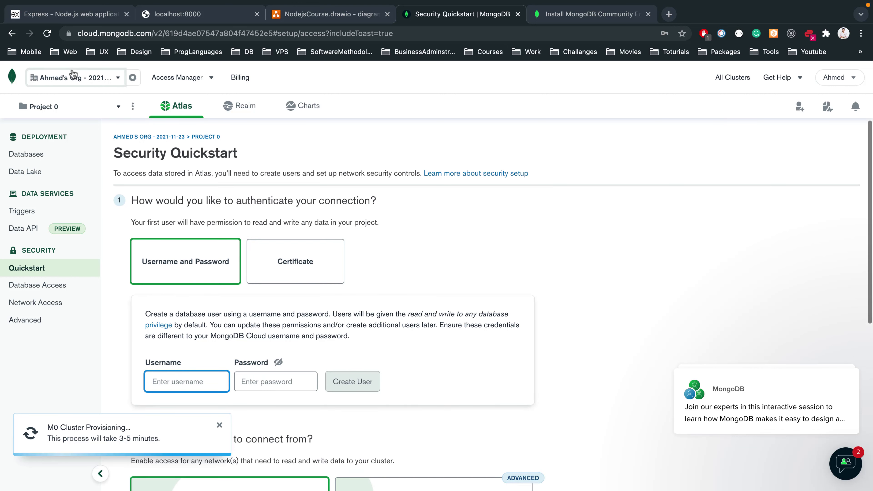
{"action": "left_click", "coordinate": [57, 152]}
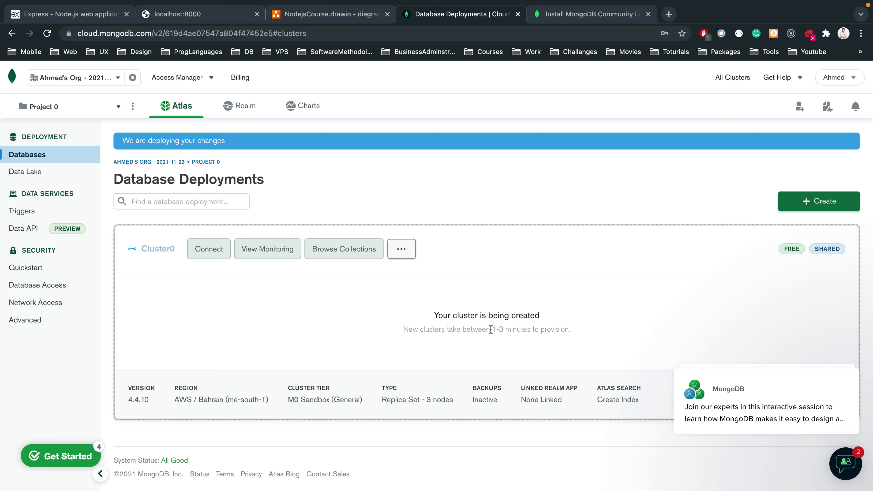
Open the Cluster0 overview and its Collections tab, showing zero databases and collections
{"action": "left_click_drag", "start_coordinate": [490, 329], "coordinate": [534, 330]}
{"action": "left_click", "coordinate": [315, 333]}
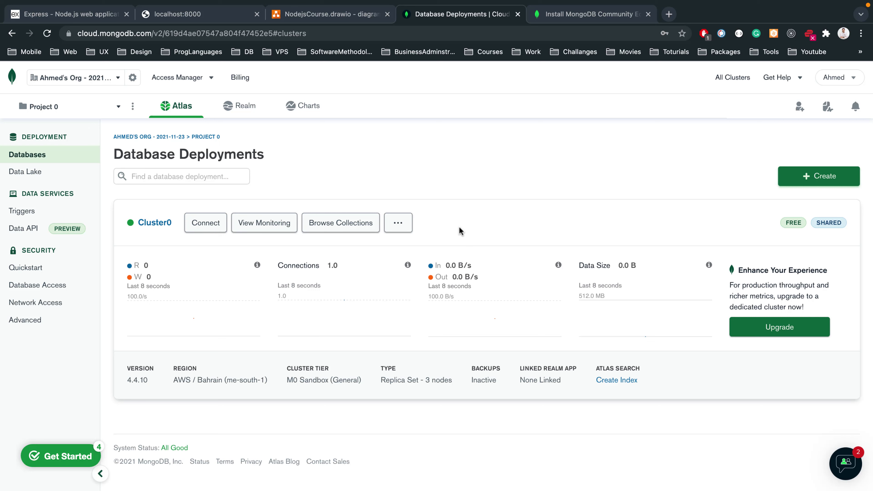
{"action": "left_click", "coordinate": [155, 223]}
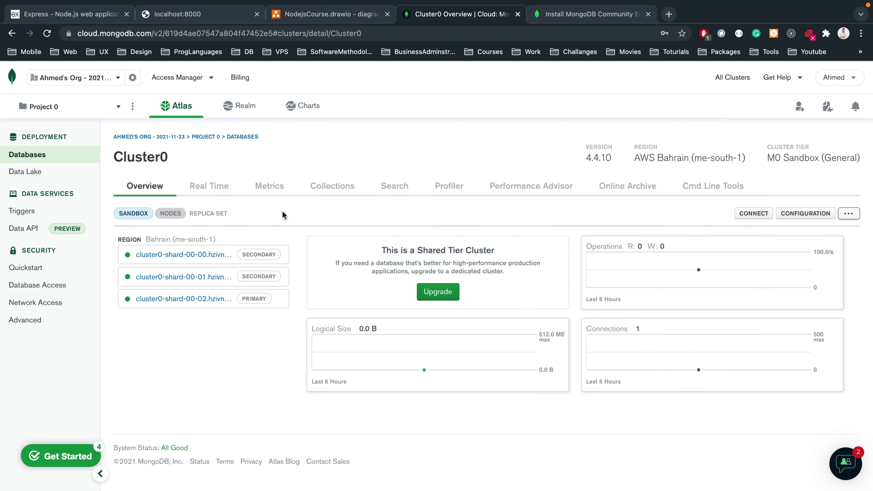
{"action": "left_click", "coordinate": [332, 186]}
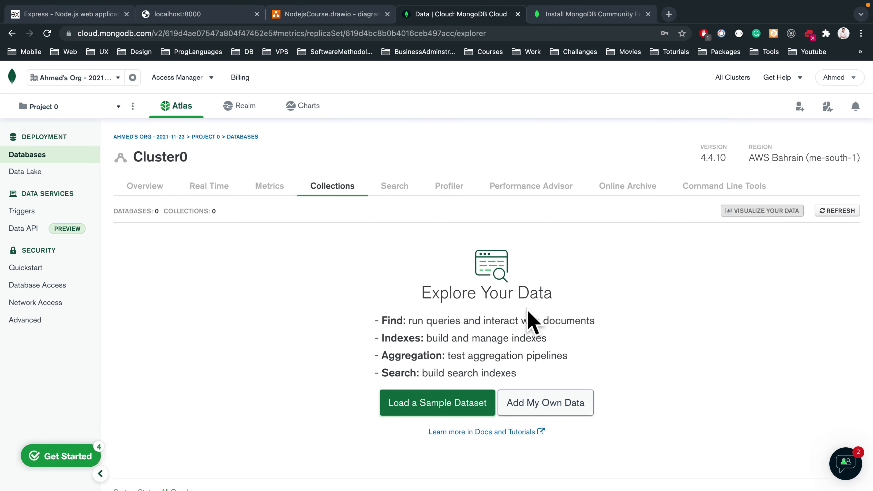
{"action": "left_click", "coordinate": [417, 408]}
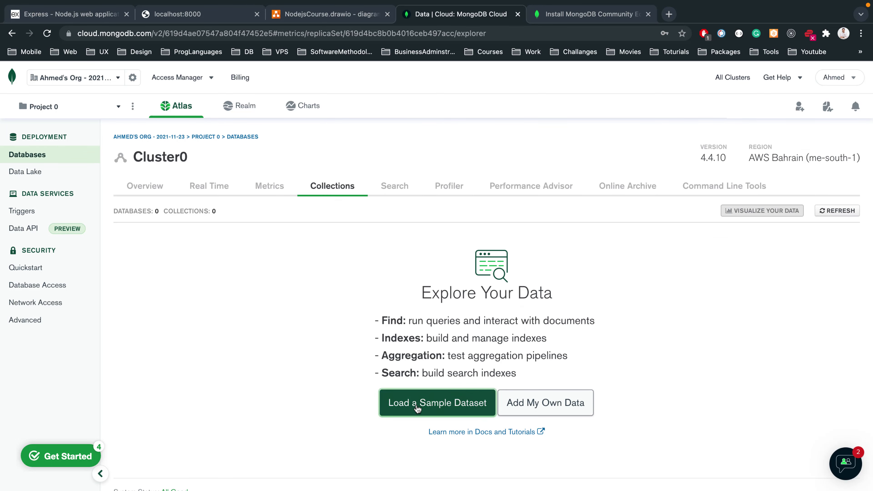
Add your own data: database 'udemy-ecommerce-db' with a collection named 'product'
{"action": "left_click", "coordinate": [570, 405]}
{"action": "left_click", "coordinate": [407, 240]}
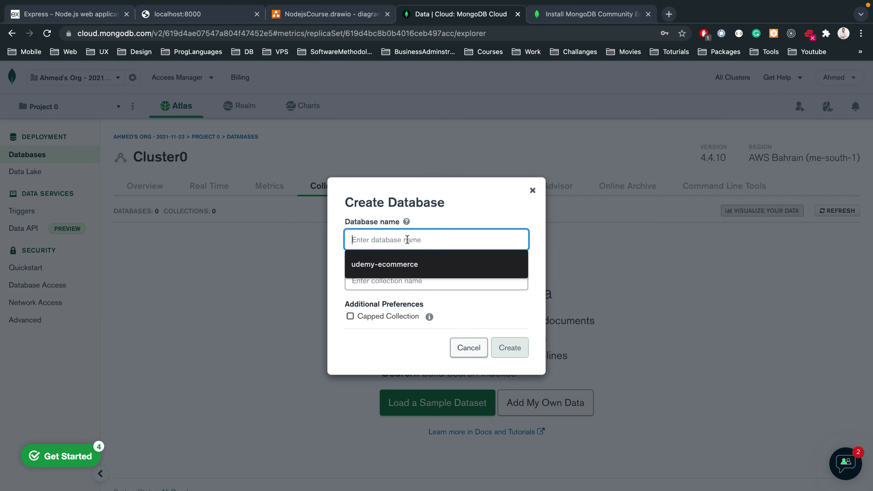
{"action": "left_click", "coordinate": [471, 263]}
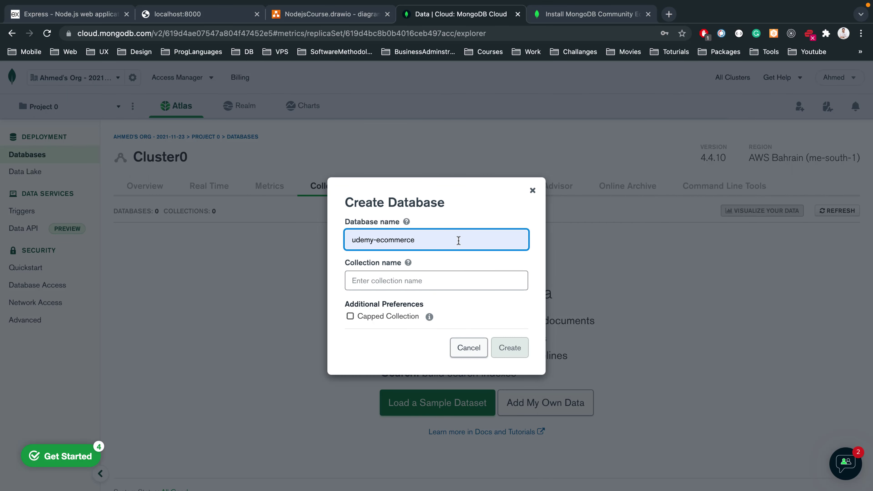
{"action": "left_click", "coordinate": [426, 280]}
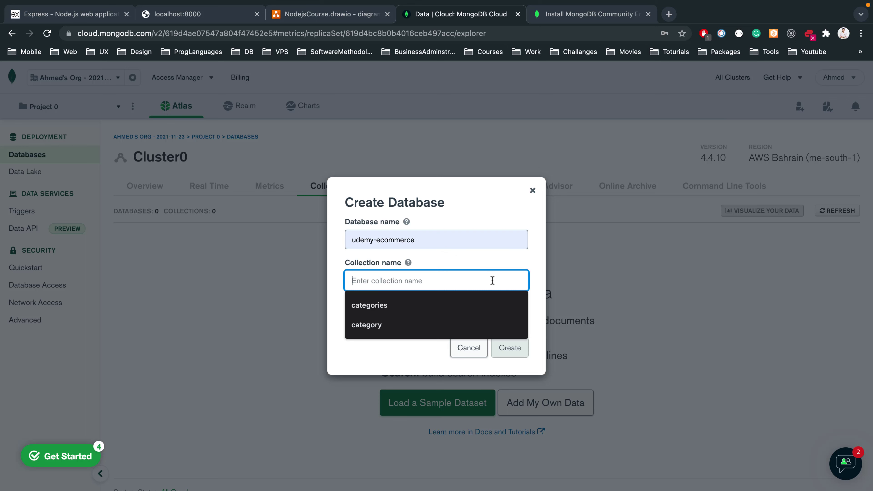
{"action": "left_click", "coordinate": [472, 241]}
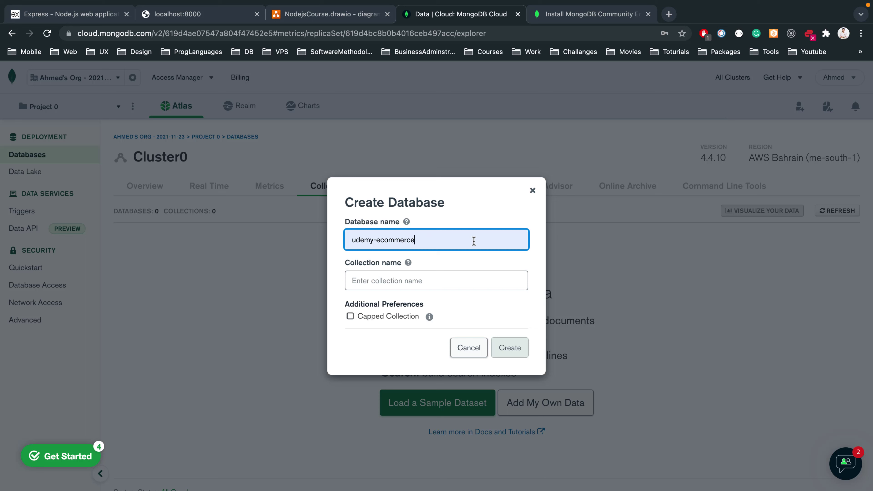
{"action": "type", "text": "-db"}
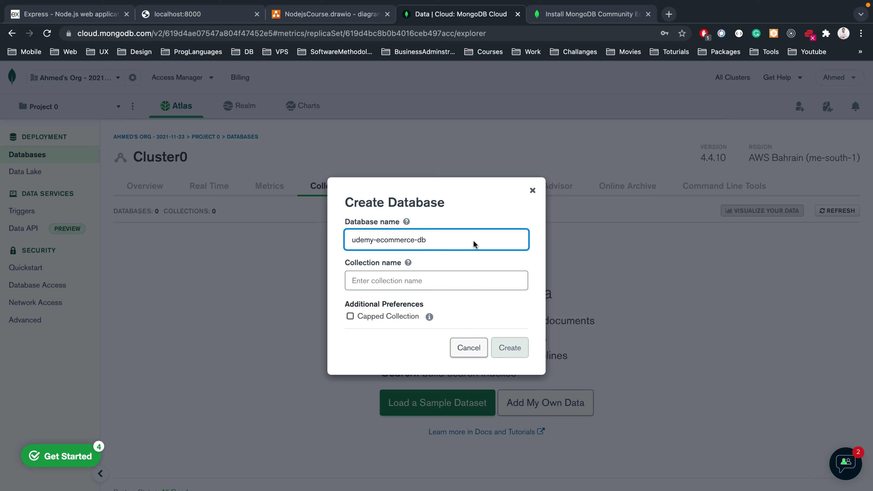
{"action": "left_click", "coordinate": [439, 281]}
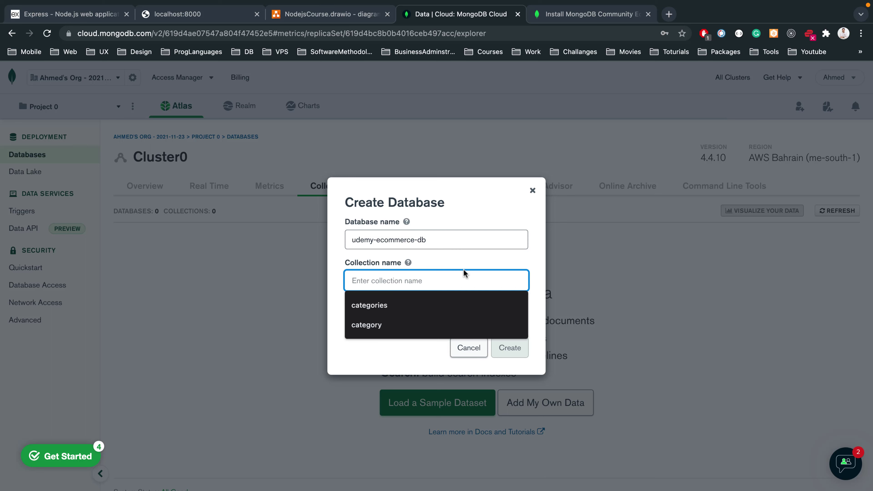
{"action": "type", "text": "product"}
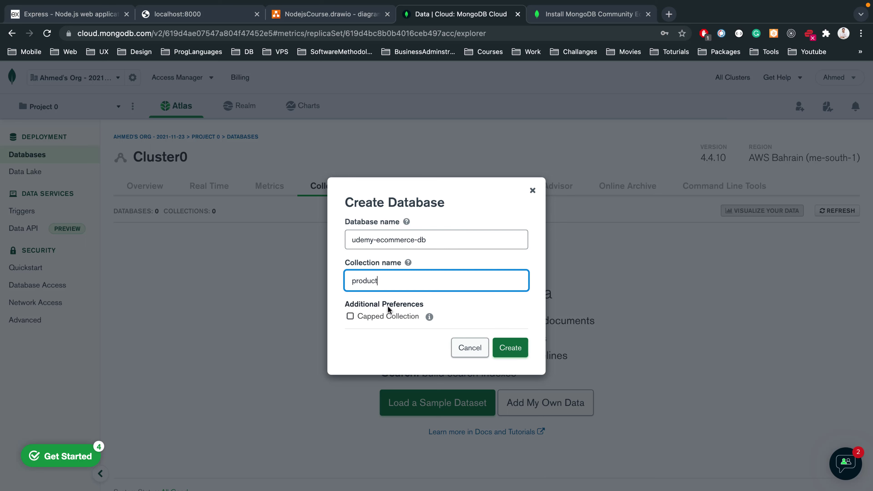
{"action": "left_click", "coordinate": [511, 348]}
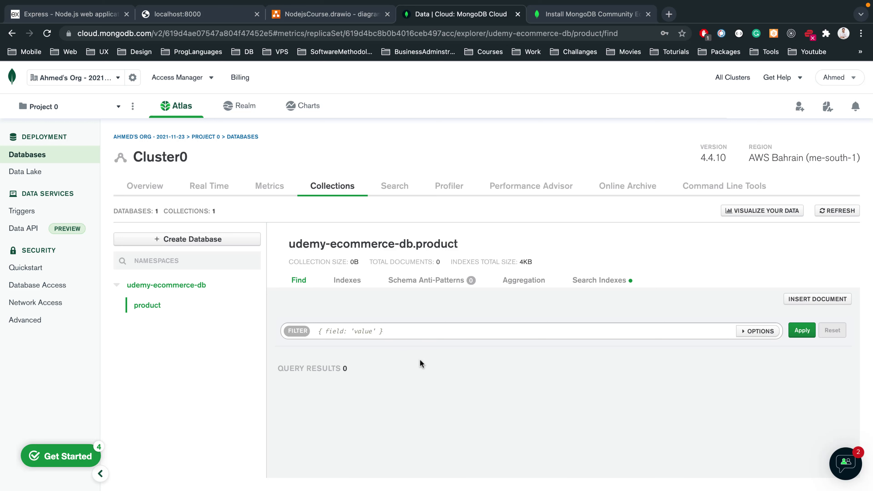
Add a new database user, strip the e-mail domain from its username, and autogenerate a password to copy
{"action": "left_click", "coordinate": [65, 287]}
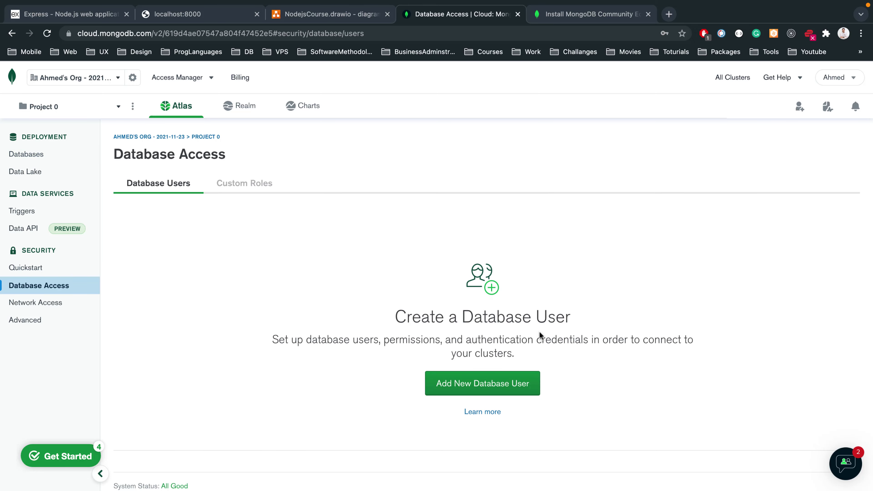
{"action": "left_click", "coordinate": [470, 388]}
{"action": "scroll", "coordinate": [346, 286], "scroll_direction": "down", "scroll_amount": 2}
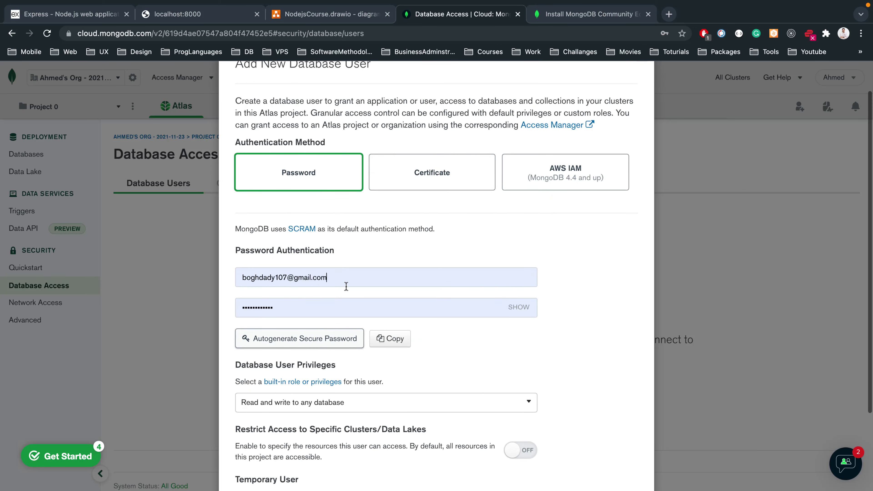
{"action": "left_click", "coordinate": [236, 279]}
{"action": "key", "text": "Right"}
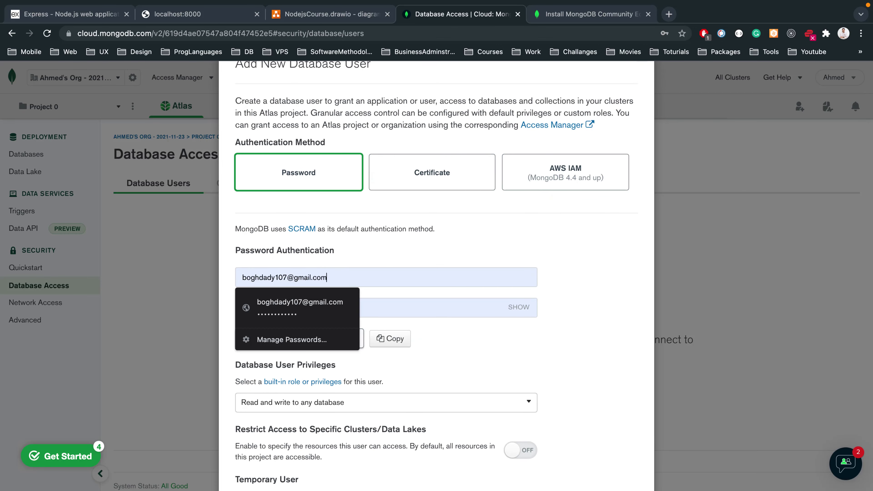
{"action": "key", "text": "BackSpace"}
{"action": "key", "text": "BackSpace"}
{"action": "key", "text": "BackSpace"}
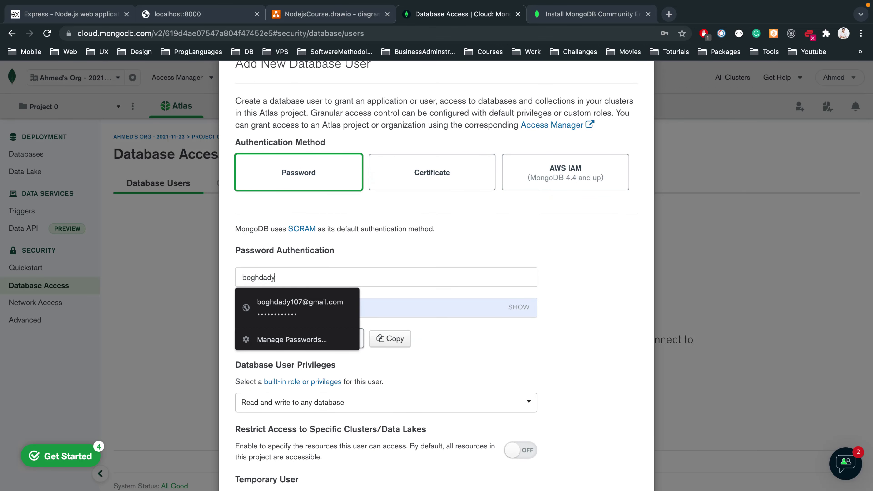
{"action": "left_click", "coordinate": [409, 245]}
{"action": "left_click", "coordinate": [299, 338]}
{"action": "double_click", "coordinate": [301, 307]}
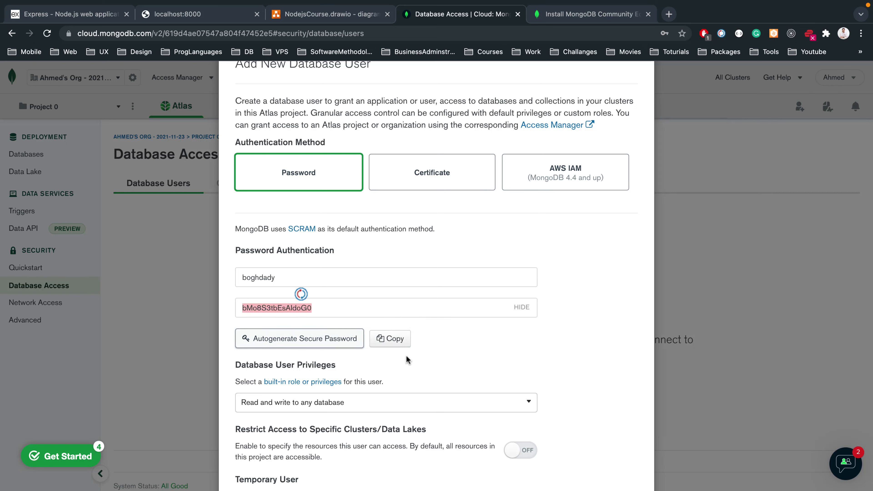
{"action": "key", "text": "super+Tab"}
Open config.env in VS Code and add a Database comment line below NODE_ENV
{"action": "left_click", "coordinate": [427, 262]}
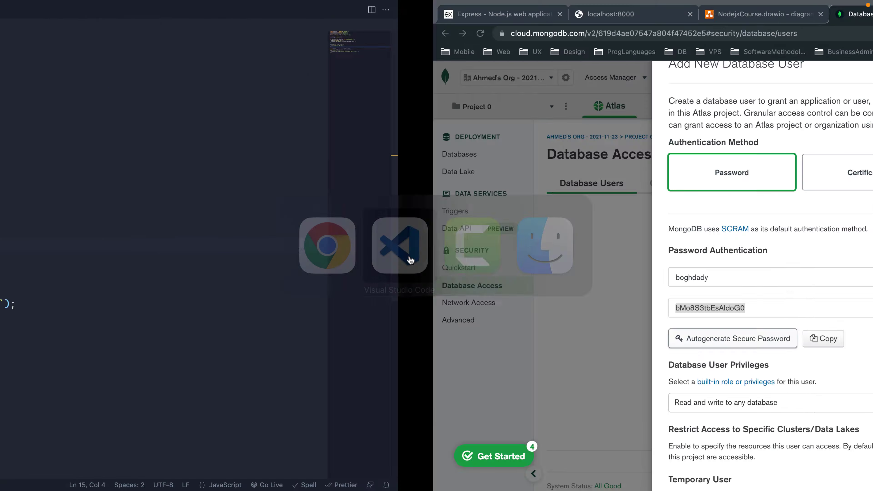
{"action": "left_click", "coordinate": [75, 62]}
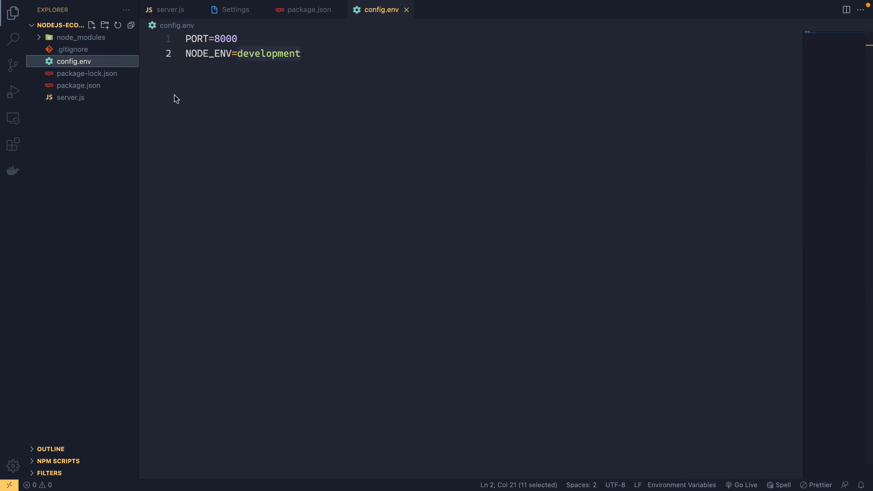
{"action": "key", "text": "Return"}
{"action": "key", "text": "Return"}
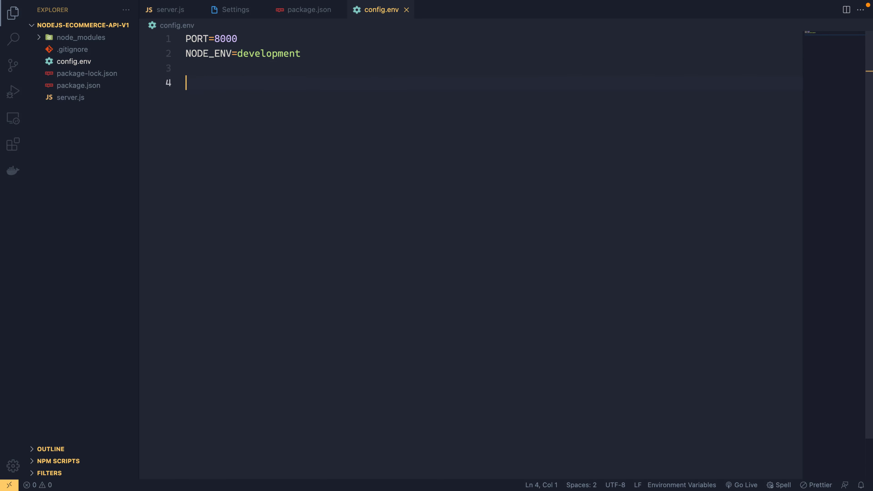
{"action": "type", "text": "#"}
{"action": "type", "text": "at"}
{"action": "type", "text": "tat"}
{"action": "key", "text": "BackSpace"}
{"action": "key", "text": "BackSpace"}
{"action": "type", "text": "ata"}
{"action": "type", "text": "base"}
{"action": "key", "text": "Return"}
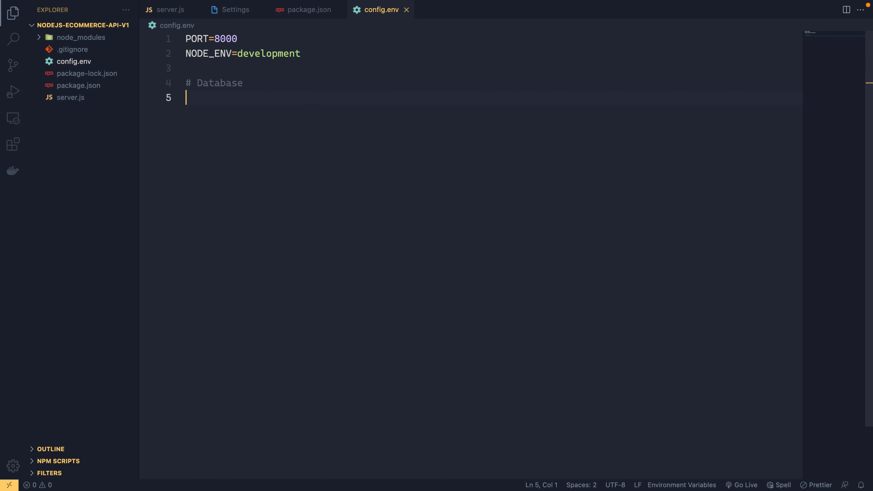
Add DB_PASSWORD with the pasted generated password and DB_USER with the database username, then save
{"action": "type", "text": "DB"}
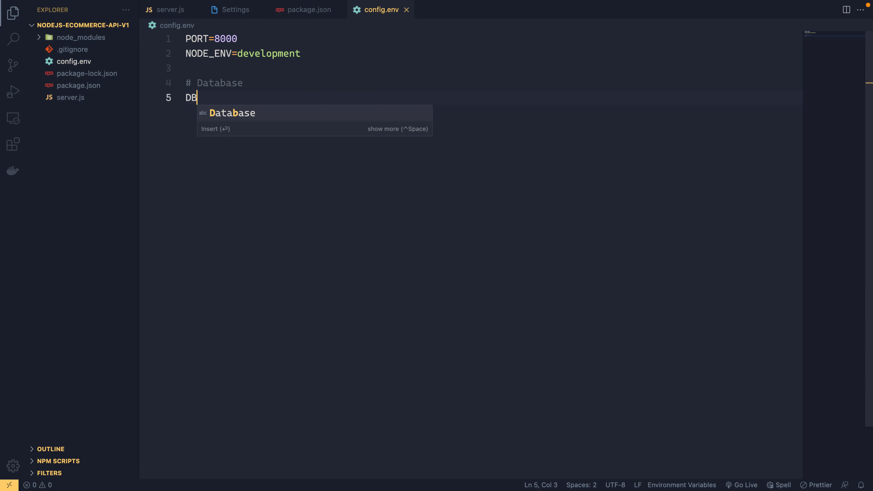
{"action": "type", "text": "_PASSW"}
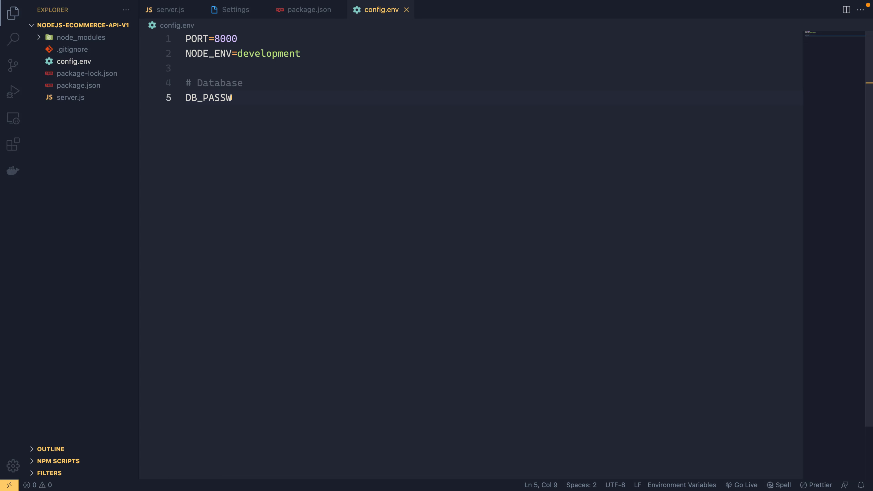
{"action": "type", "text": "ORD="}
{"action": "key", "text": "ctrl+v"}
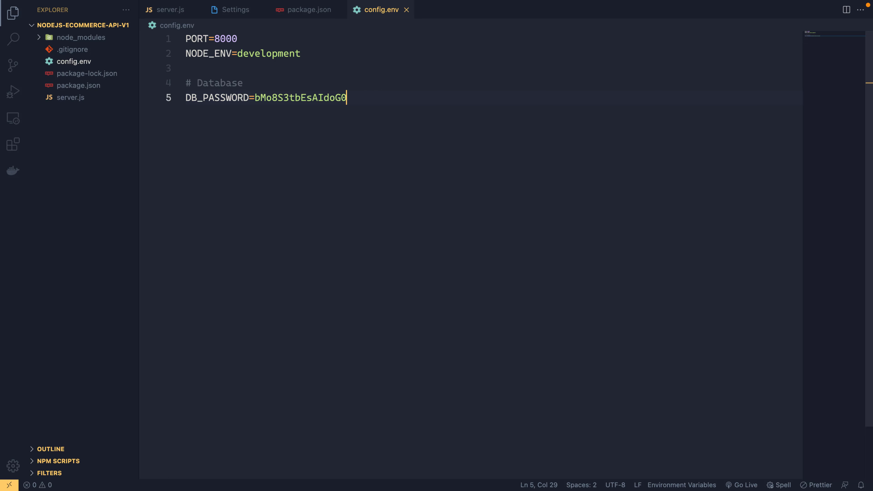
{"action": "key", "text": "Return"}
{"action": "type", "text": "D"}
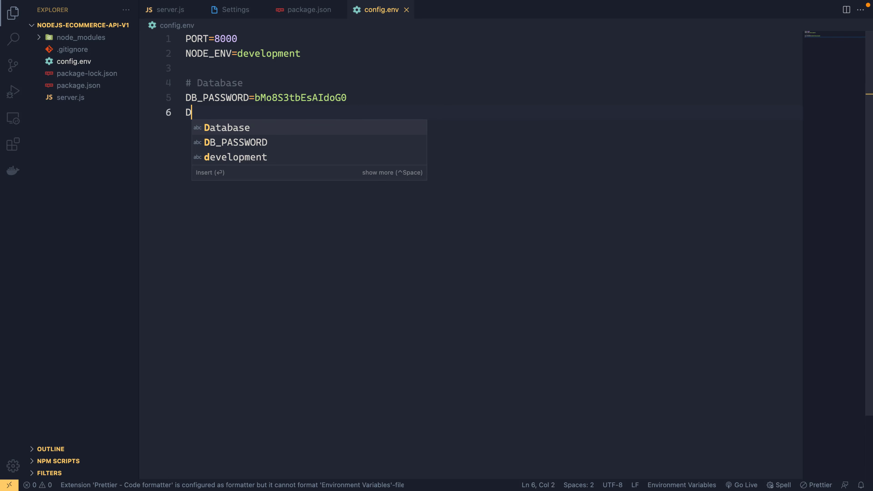
{"action": "type", "text": "B_USER="}
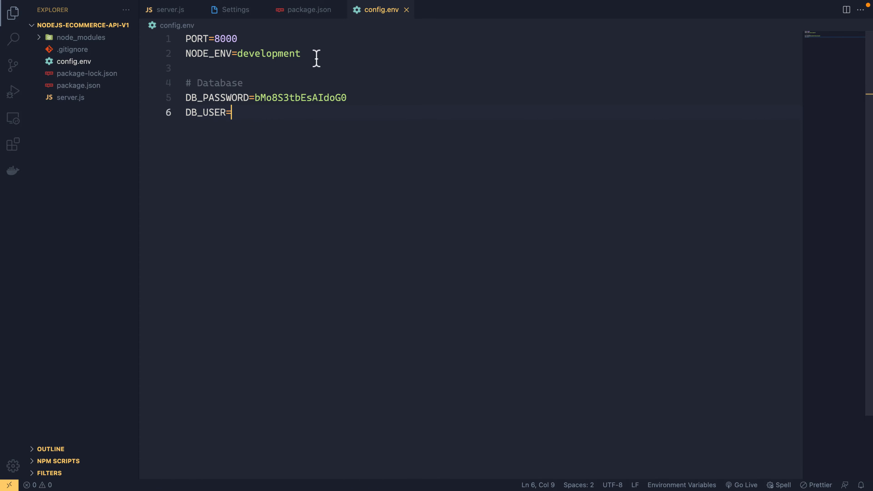
{"action": "key", "text": "super+Tab"}
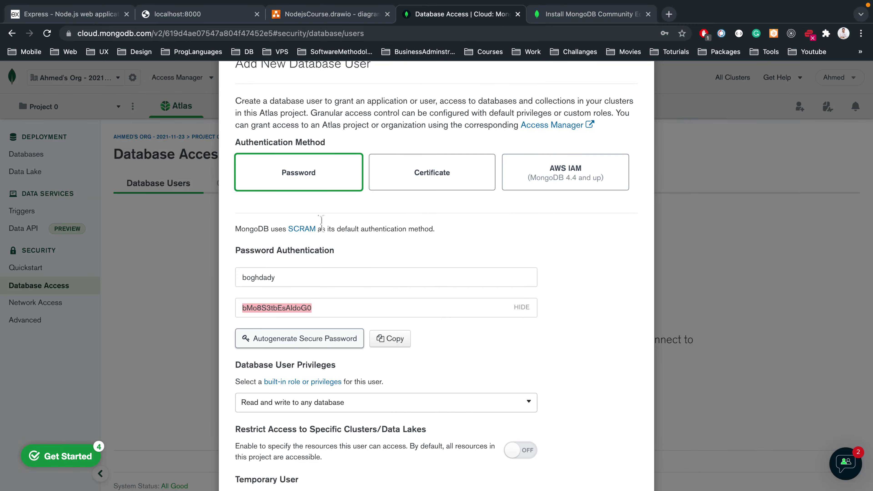
{"action": "key", "text": "super+Tab"}
{"action": "type", "text": "=boghd"}
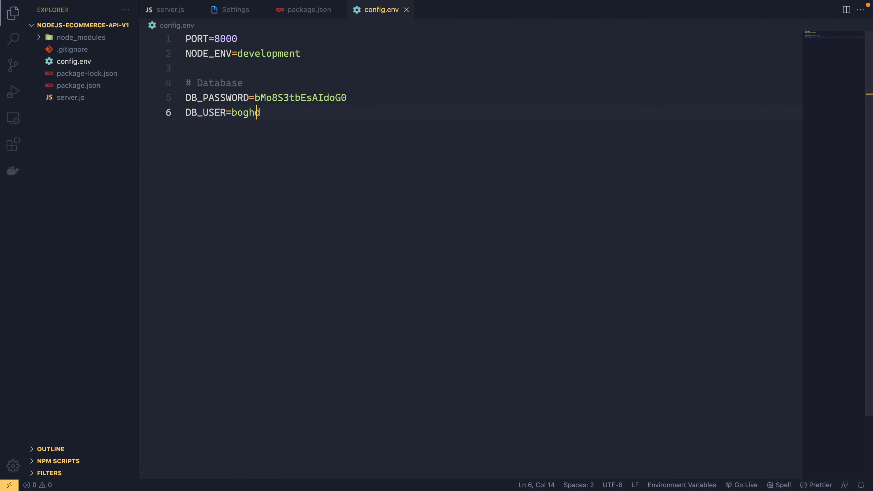
{"action": "type", "text": "ady"}
{"action": "key", "text": "Return"}
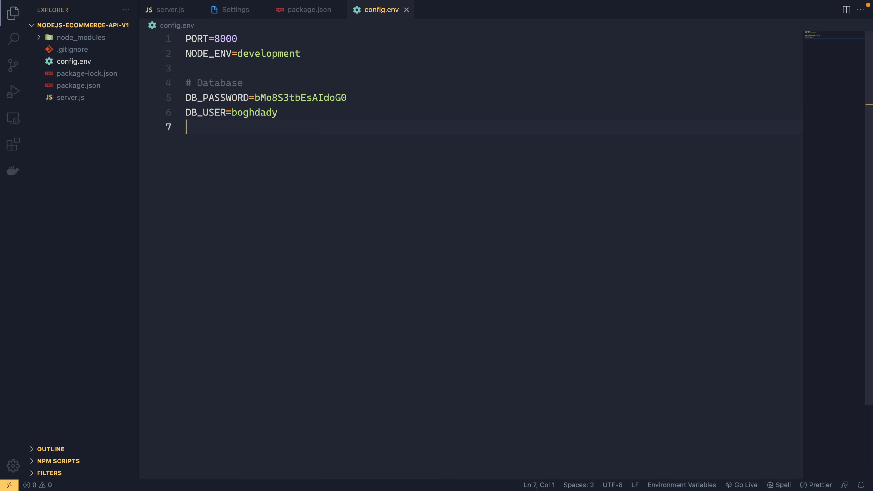
{"action": "key", "text": "super+s"}
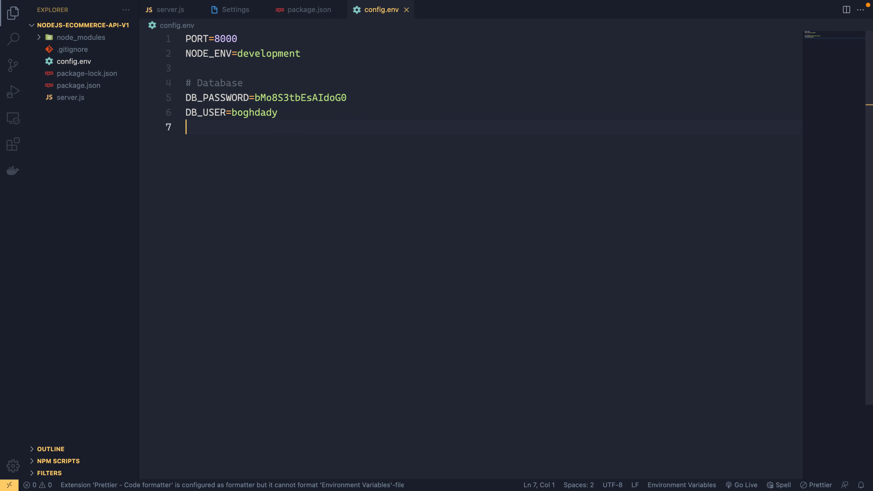
Add the line DB_NANE=udemy-ecommerce-db to config.env and return to the Atlas form
{"action": "type", "text": "DB_"}
{"action": "type", "text": "NANE="}
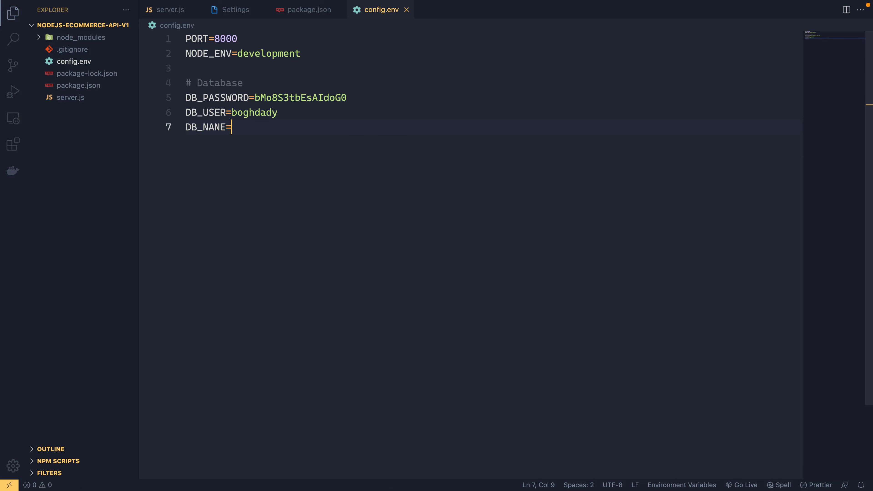
{"action": "key", "text": "super+Tab"}
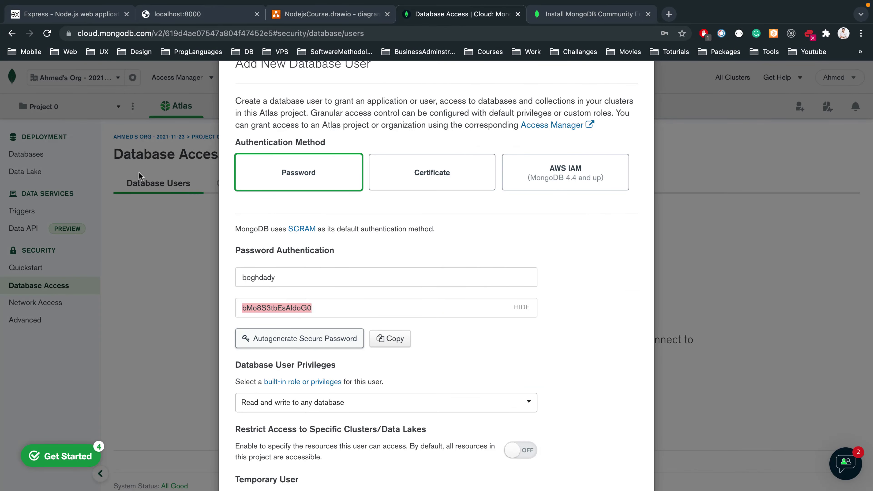
{"action": "key", "text": "super+Tab"}
{"action": "type", "text": "="}
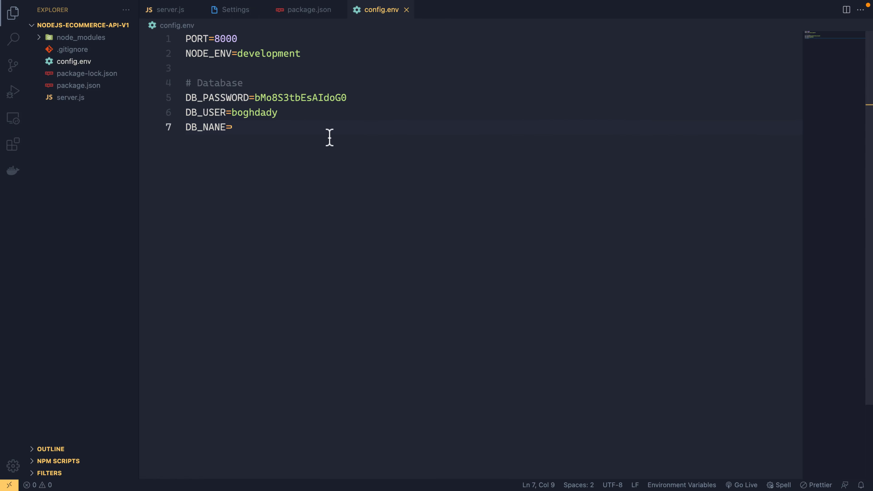
{"action": "type", "text": "udme"}
{"action": "type", "text": "my"}
{"action": "key", "text": "BackSpace"}
{"action": "key", "text": "BackSpace"}
{"action": "key", "text": "BackSpace"}
{"action": "key", "text": "BackSpace"}
{"action": "type", "text": "emy-e"}
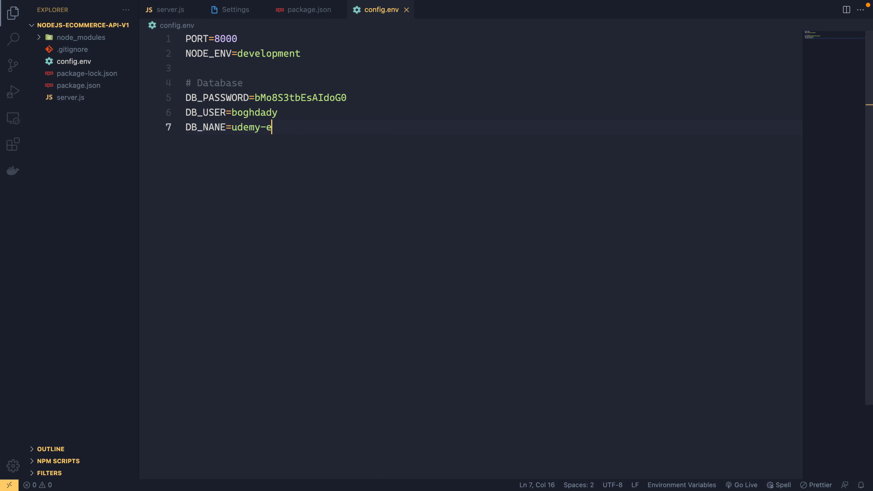
{"action": "type", "text": "cc"}
{"action": "key", "text": "BackSpace"}
{"action": "type", "text": "om"}
{"action": "type", "text": "merce-d"}
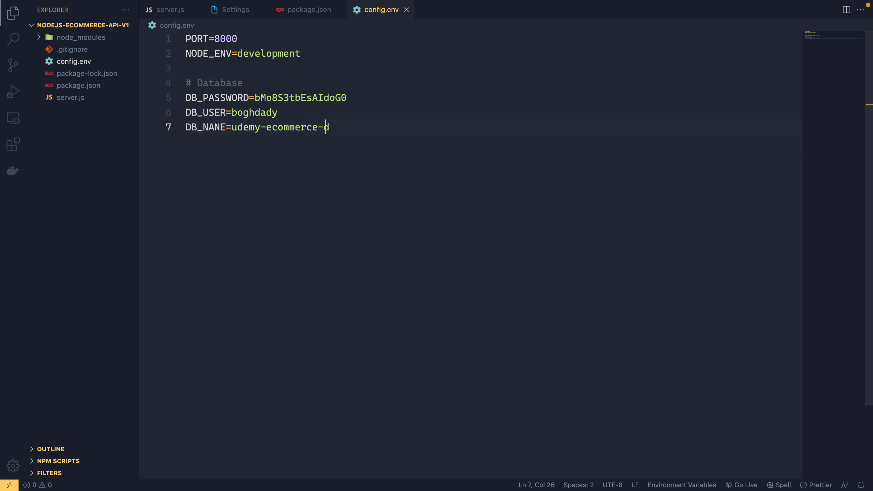
{"action": "type", "text": "b"}
{"action": "key", "text": "Return"}
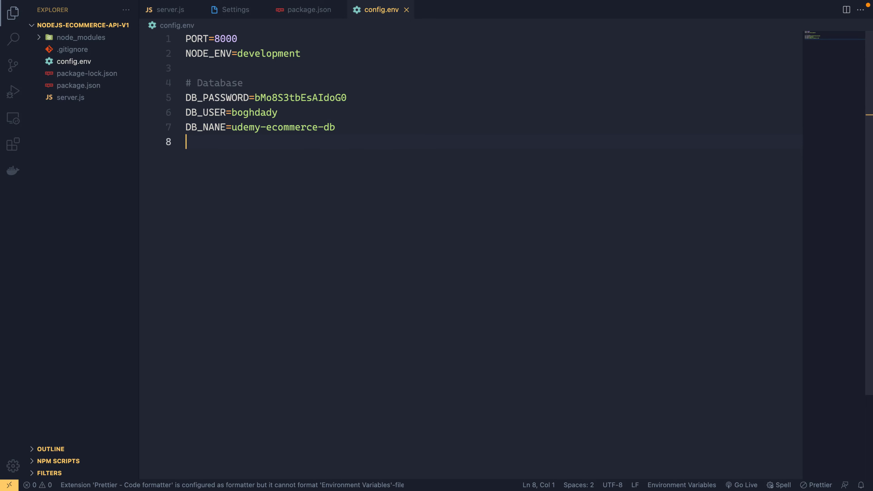
{"action": "key", "text": "super+Tab"}
Keep the 'Read and write to any database' privilege and add the new database user
{"action": "scroll", "coordinate": [384, 249], "scroll_direction": "down", "scroll_amount": 1}
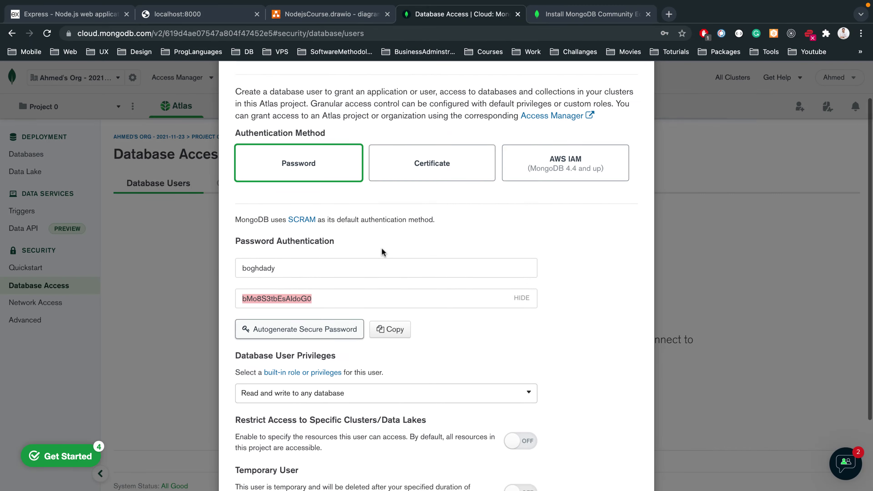
{"action": "scroll", "coordinate": [446, 250], "scroll_direction": "down", "scroll_amount": 3}
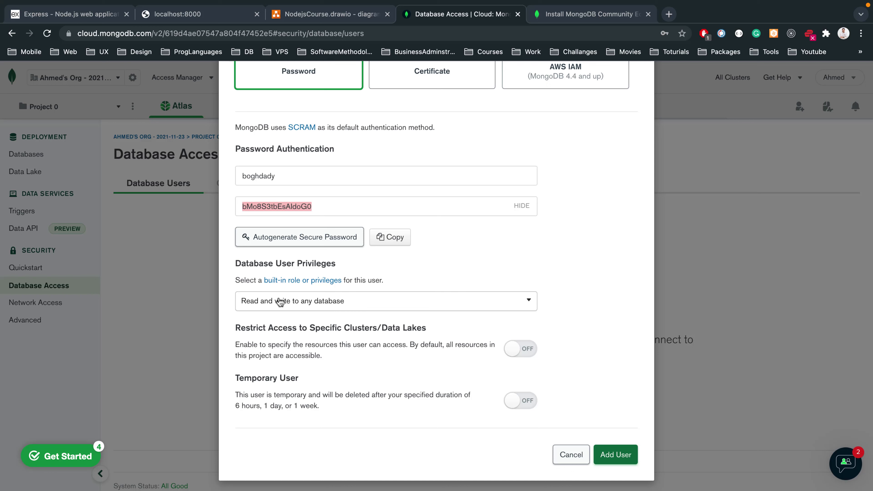
{"action": "left_click", "coordinate": [290, 305]}
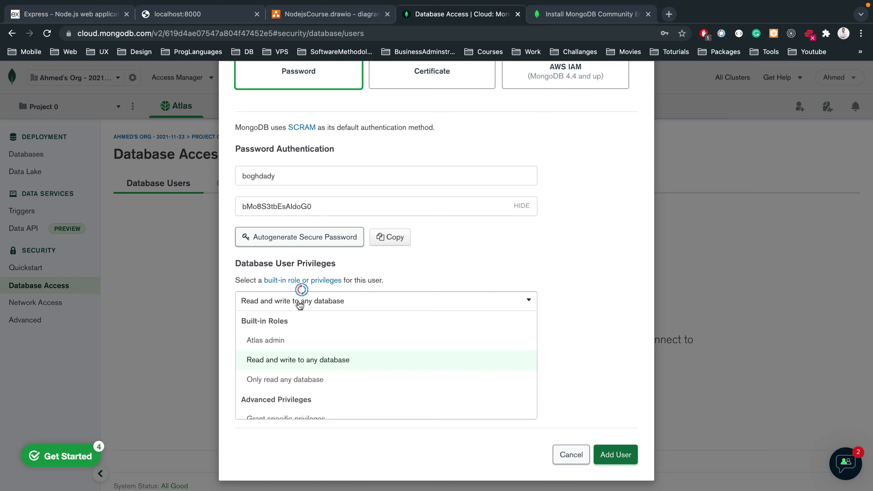
{"action": "left_click", "coordinate": [298, 305]}
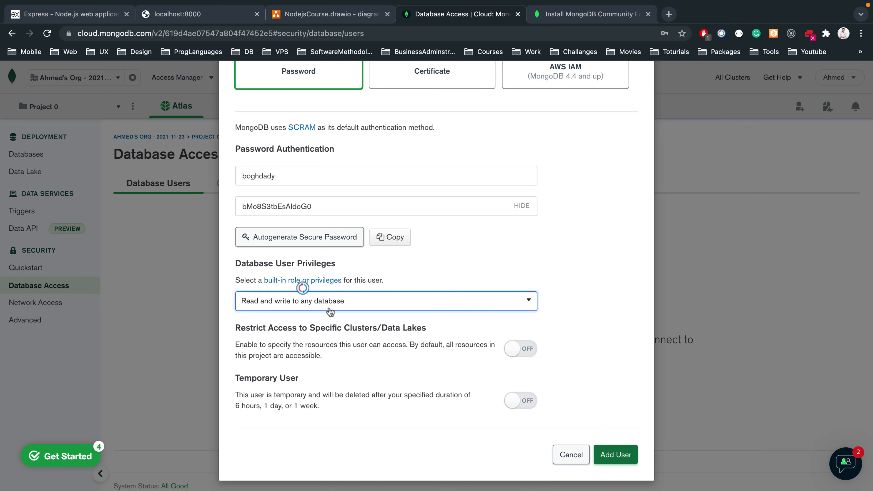
{"action": "left_click", "coordinate": [615, 455]}
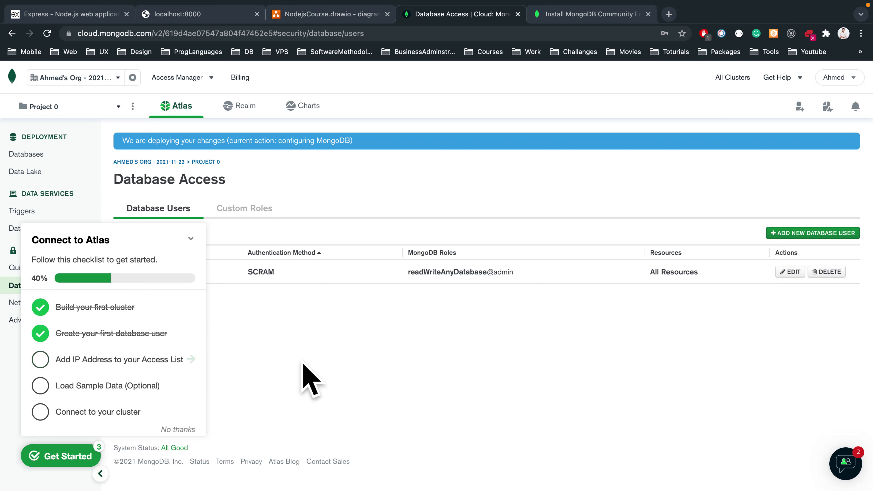
Close the getting-started checklist and begin a new entry in the Network Access IP list
{"action": "left_click", "coordinate": [332, 318]}
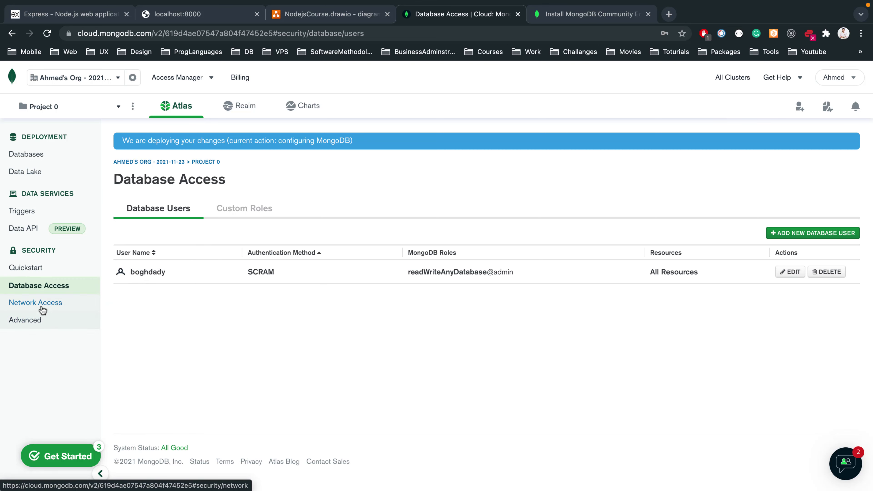
{"action": "left_click", "coordinate": [69, 455]}
{"action": "left_click", "coordinate": [91, 359]}
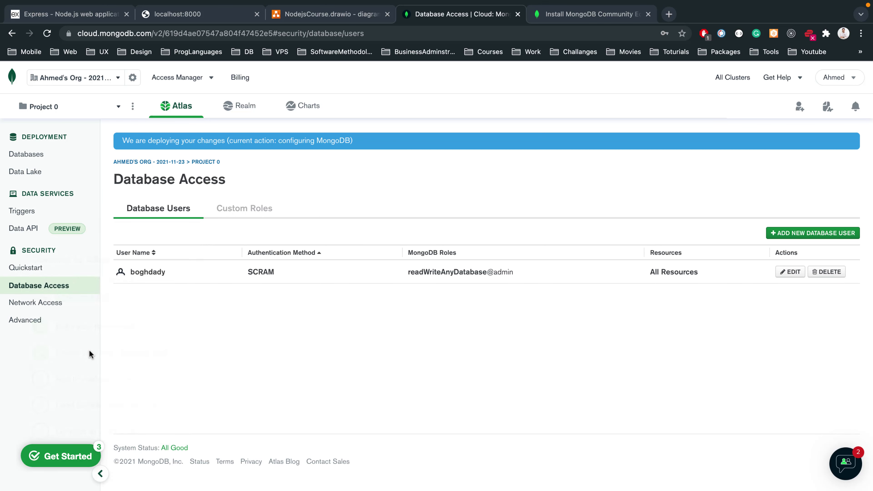
{"action": "mouse_move", "coordinate": [36, 302]}
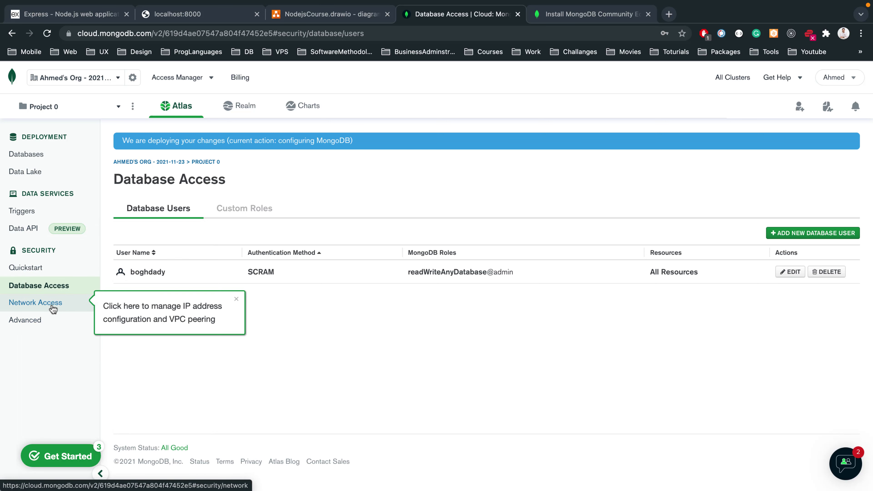
{"action": "left_click", "coordinate": [66, 308]}
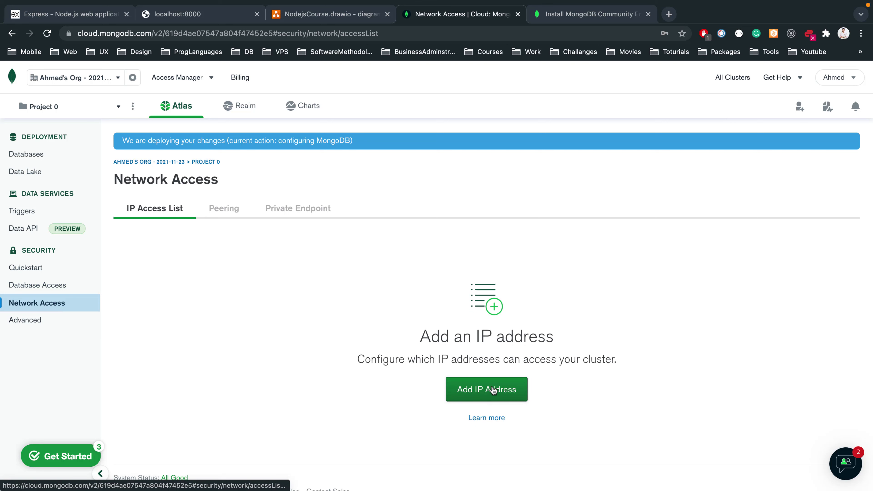
{"action": "left_click", "coordinate": [496, 391]}
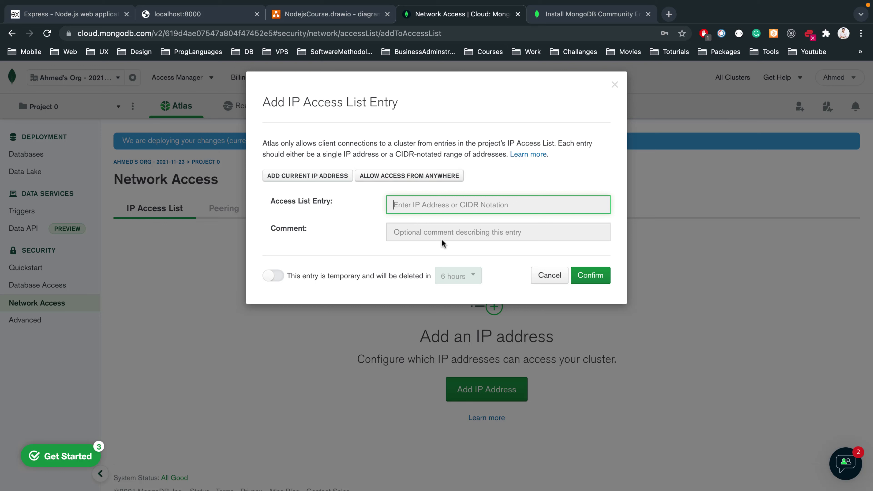
Allow access from anywhere (0.0.0.0/0), confirm the entry, and return to Database Deployments
{"action": "left_click", "coordinate": [402, 176]}
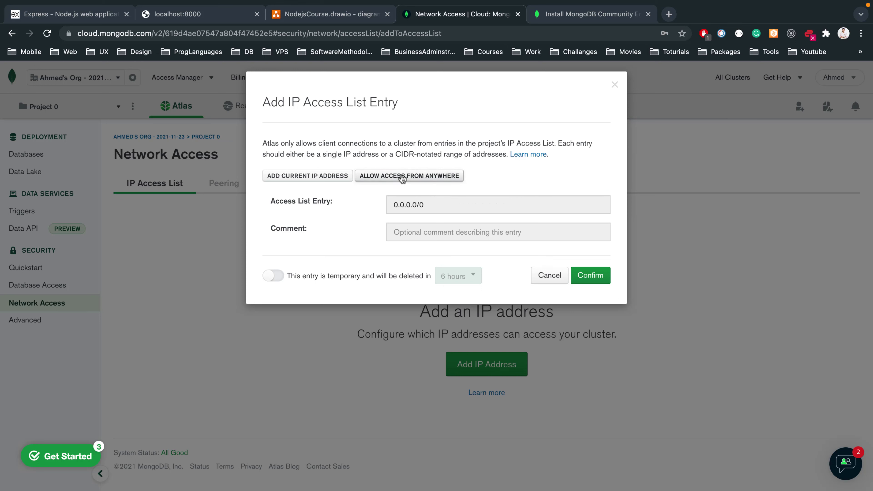
{"action": "left_click", "coordinate": [436, 205]}
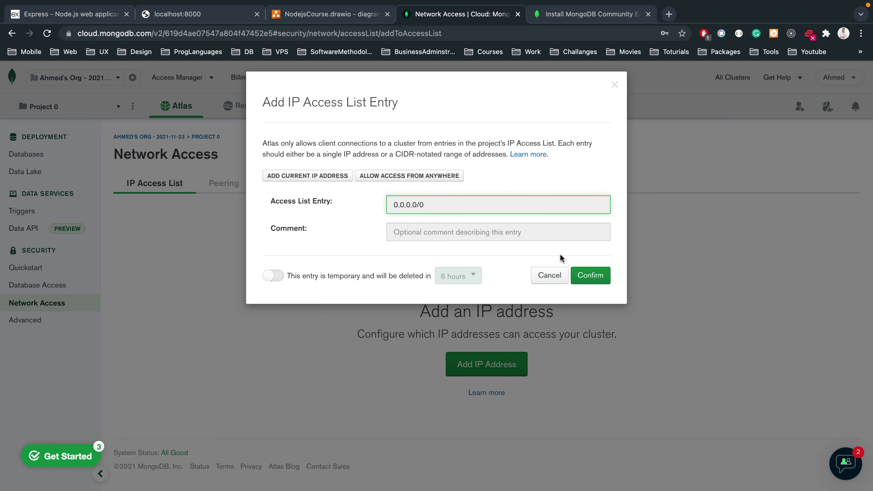
{"action": "left_click", "coordinate": [586, 280]}
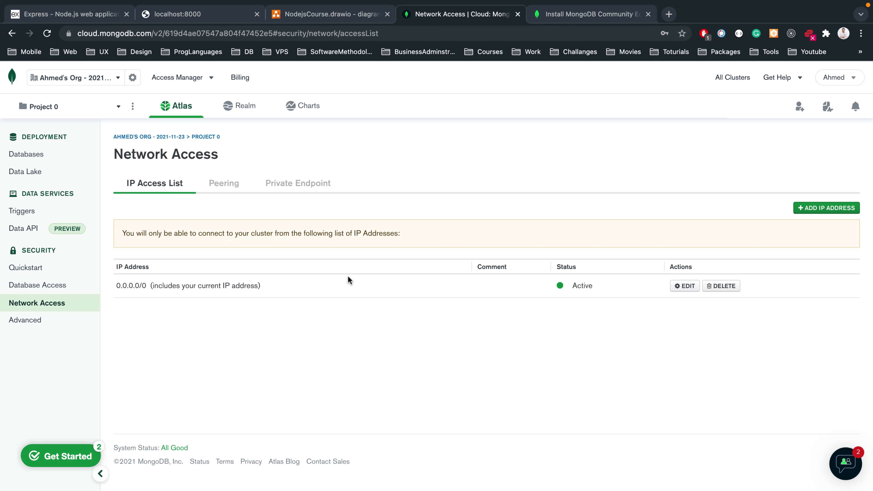
{"action": "left_click", "coordinate": [28, 156]}
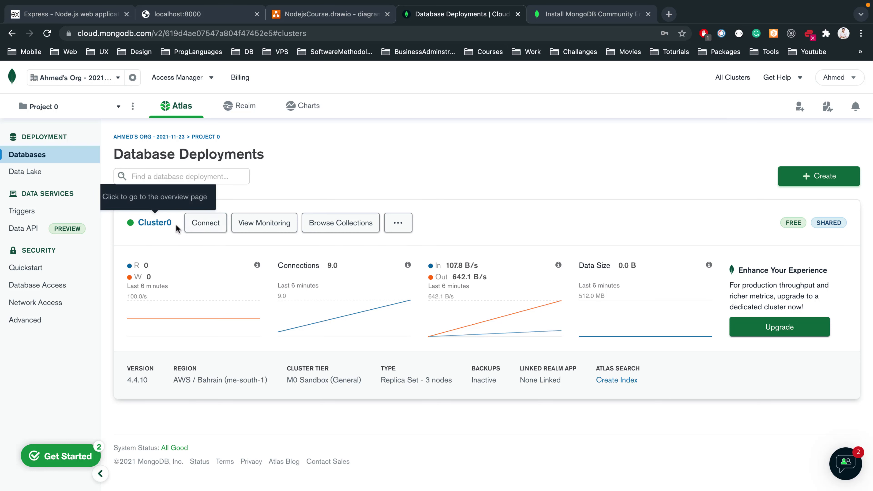
Open Cluster0's Connect dialog, choose MongoDB Compass, and start the Compass download
{"action": "left_click", "coordinate": [203, 224]}
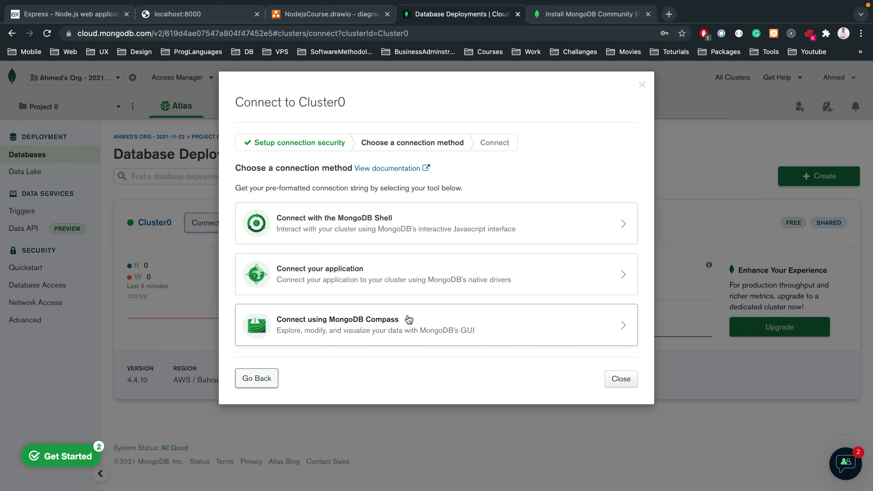
{"action": "left_click", "coordinate": [408, 319]}
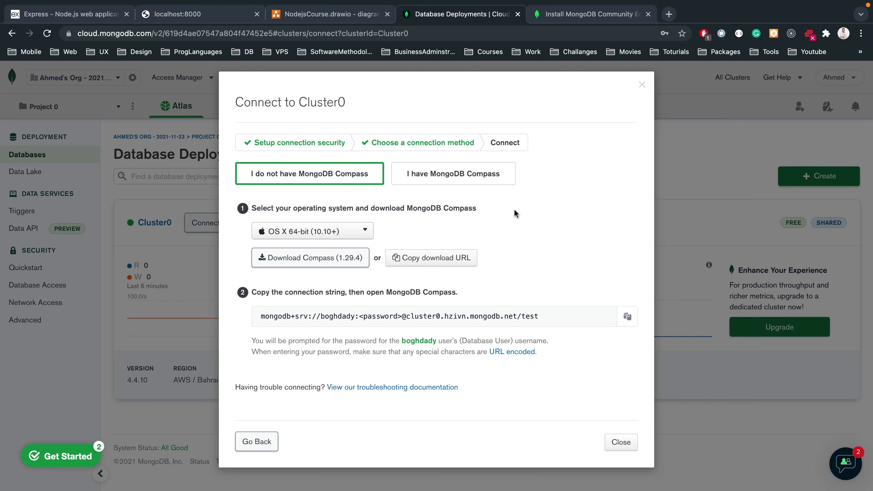
{"action": "left_click", "coordinate": [450, 177]}
{"action": "left_click", "coordinate": [348, 175]}
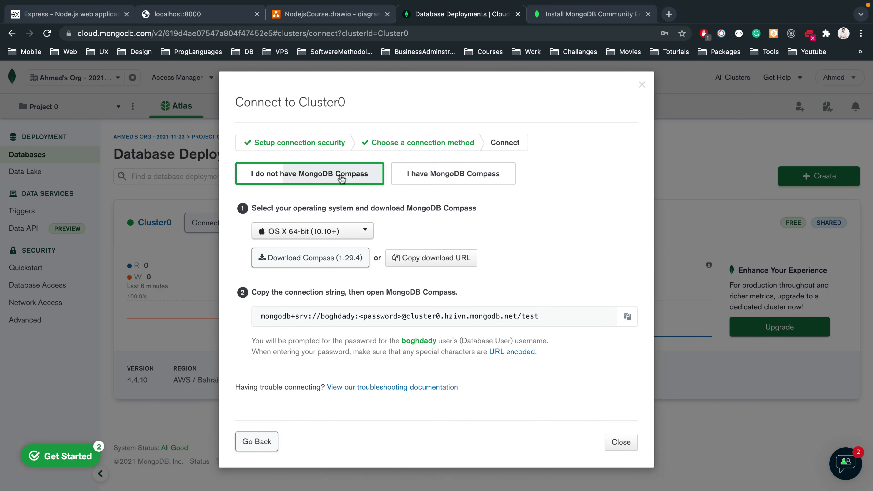
{"action": "left_click", "coordinate": [314, 259]}
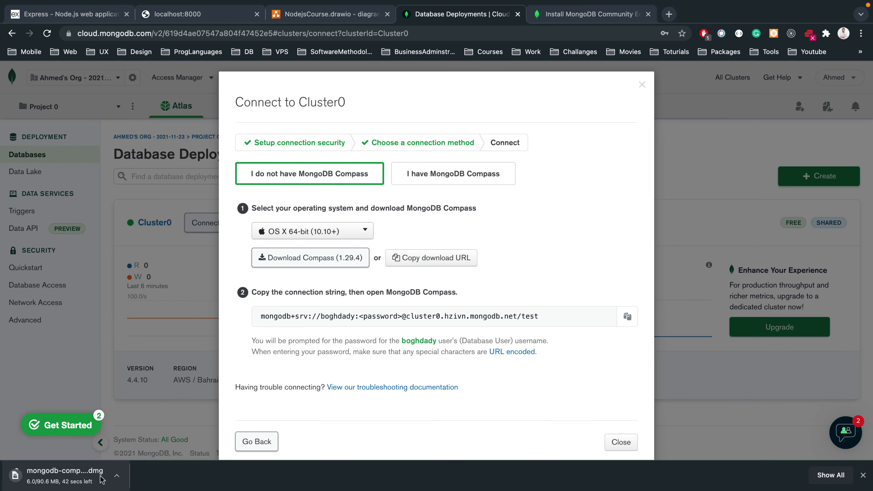
Cancel the Compass 1.29.4 download and copy the Compass connection string
{"action": "left_click", "coordinate": [120, 477]}
{"action": "left_click", "coordinate": [139, 476]}
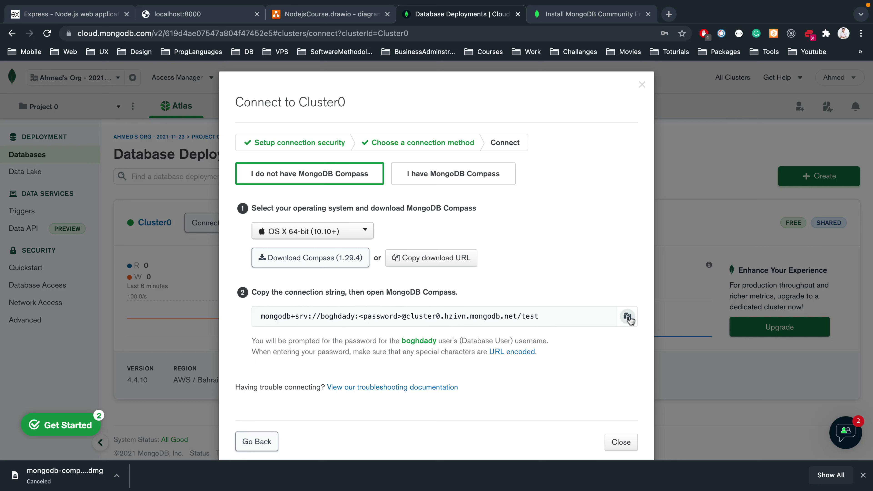
{"action": "left_click", "coordinate": [627, 317]}
Launch MongoDB Compass via Spotlight and paste Cluster0's connection string into a new connection
{"action": "key", "text": "super+space"}
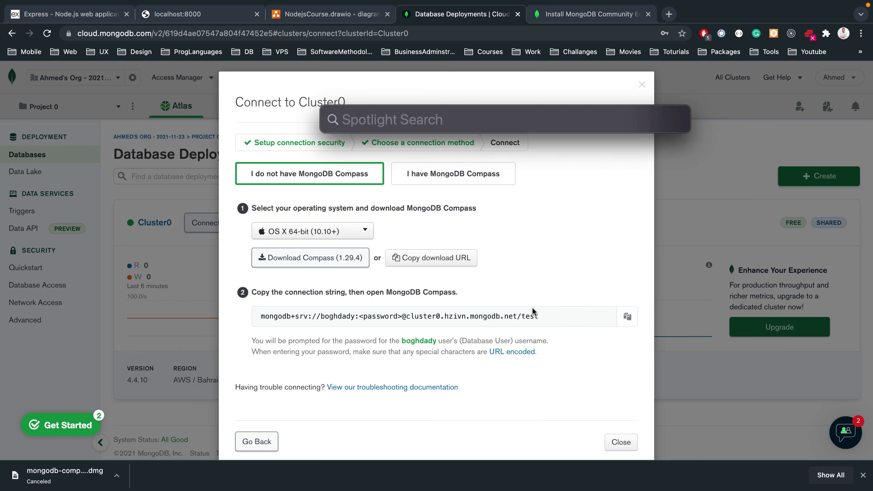
{"action": "type", "text": "ca"}
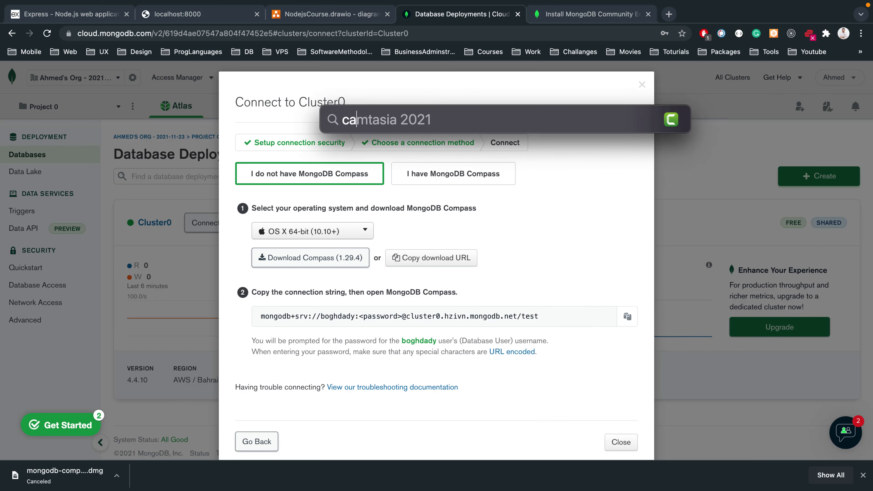
{"action": "key", "text": "BackSpace"}
{"action": "type", "text": "ompa"}
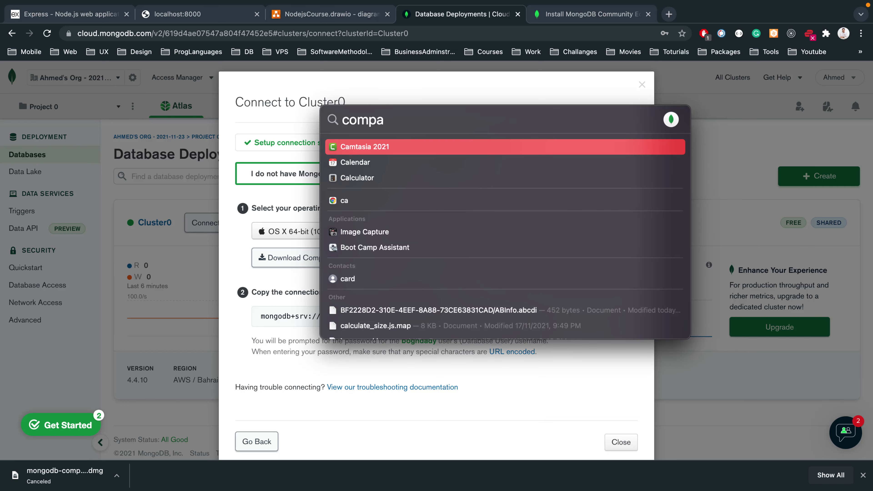
{"action": "key", "text": "Return"}
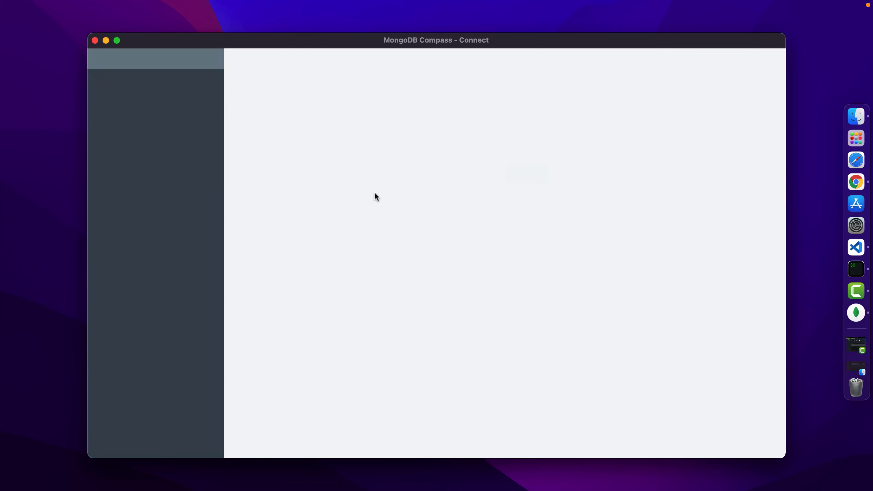
{"action": "left_click", "coordinate": [325, 149]}
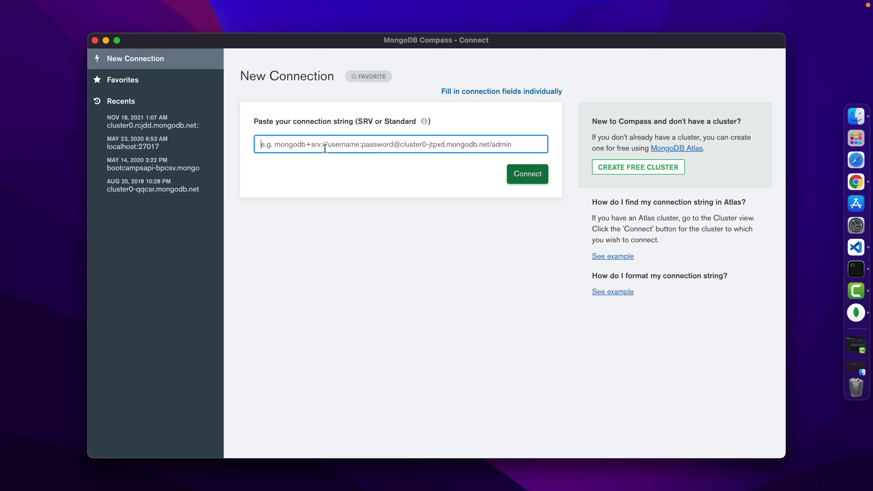
{"action": "key", "text": "super+v"}
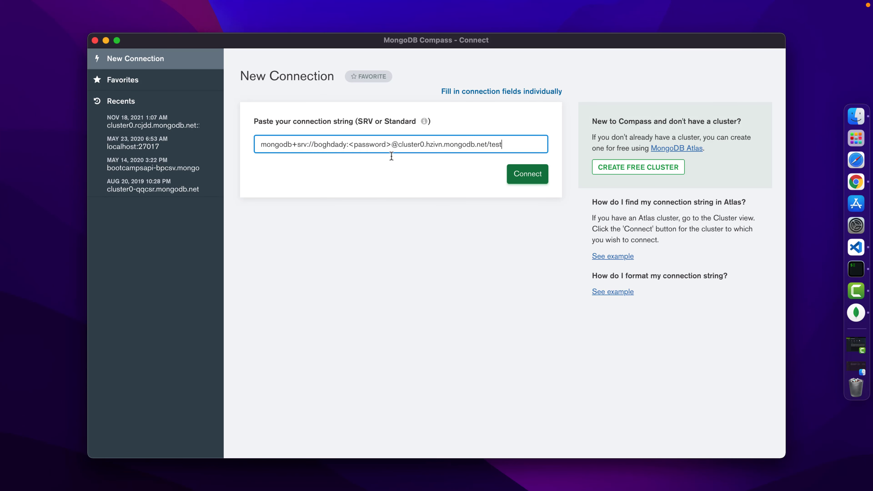
Select the <password> placeholder, then copy the DB_PASSWORD value from config.env
{"action": "left_click_drag", "start_coordinate": [390, 144], "coordinate": [358, 146]}
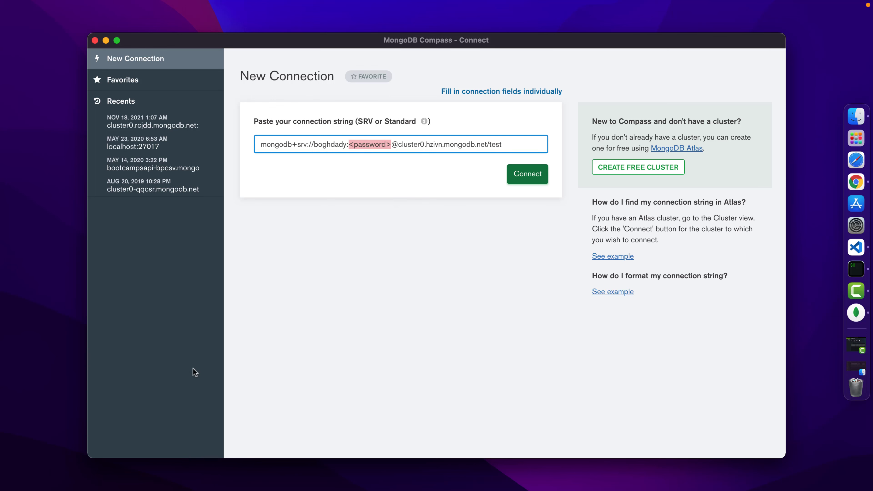
{"action": "key", "text": "super+Tab"}
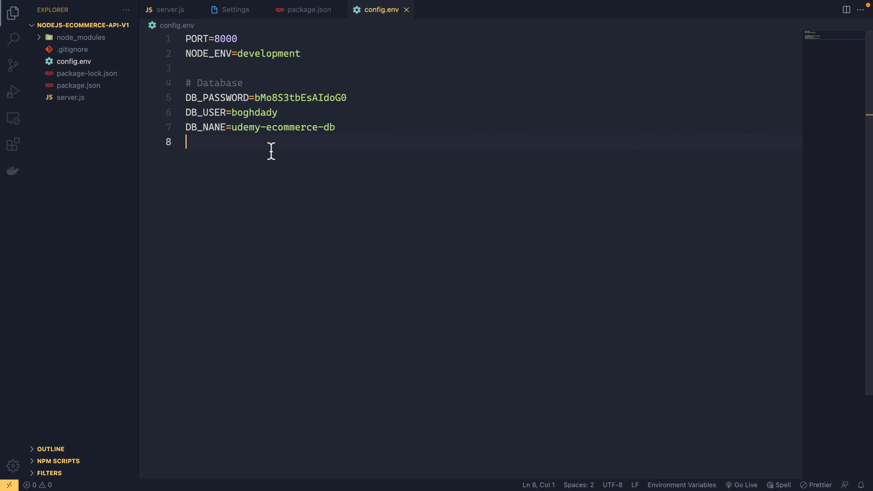
{"action": "double_click", "coordinate": [285, 97]}
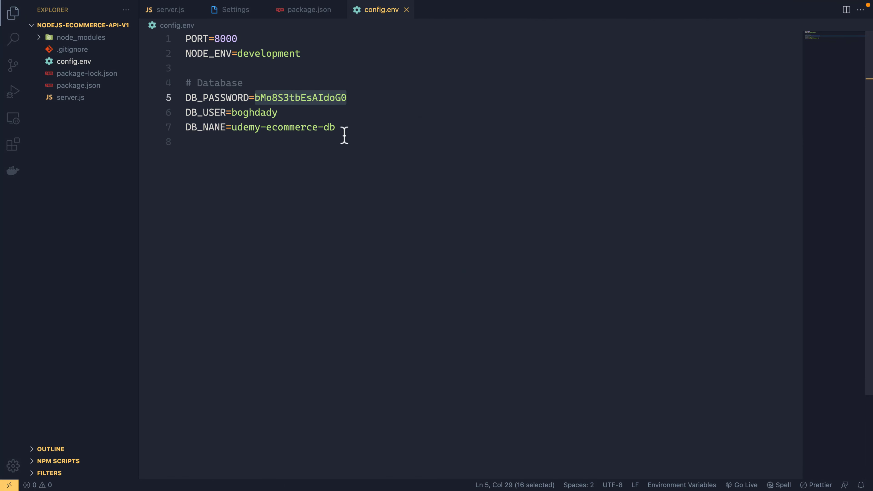
{"action": "key", "text": "super+Tab"}
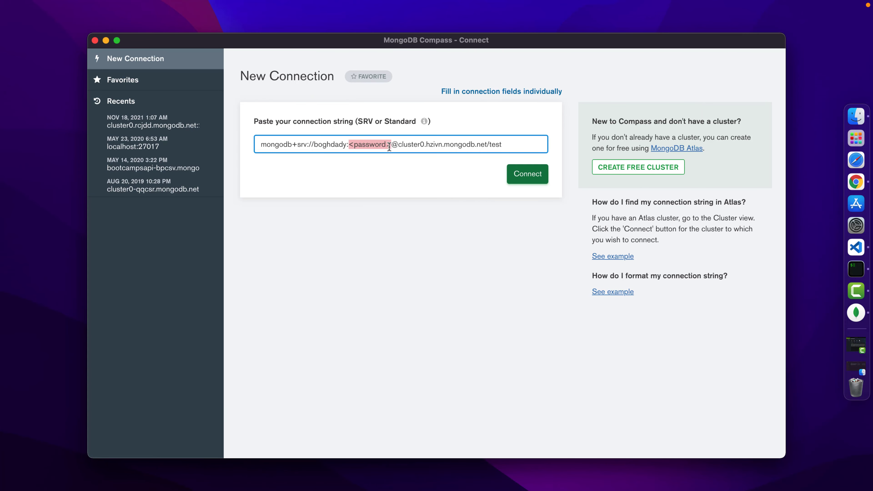
Replace <password> with the copied password, connect, and open udemy-ecommerce-db's product collection menu
{"action": "key", "text": "super+v"}
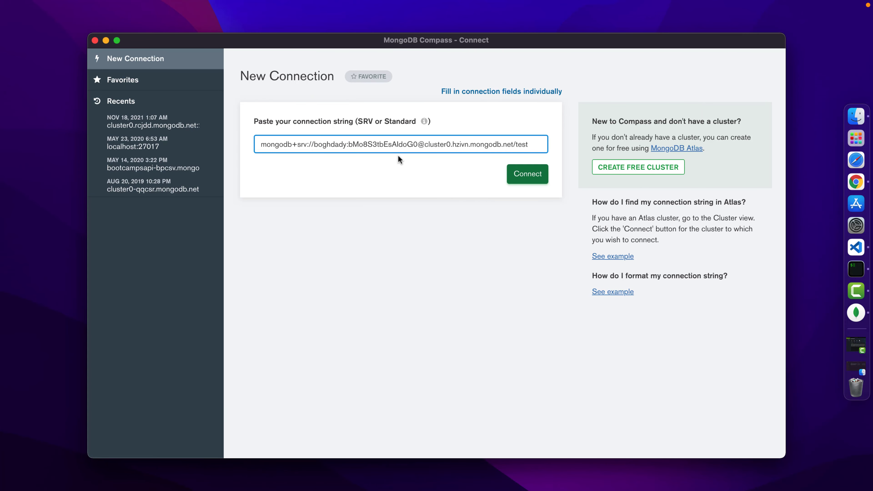
{"action": "left_click", "coordinate": [512, 180]}
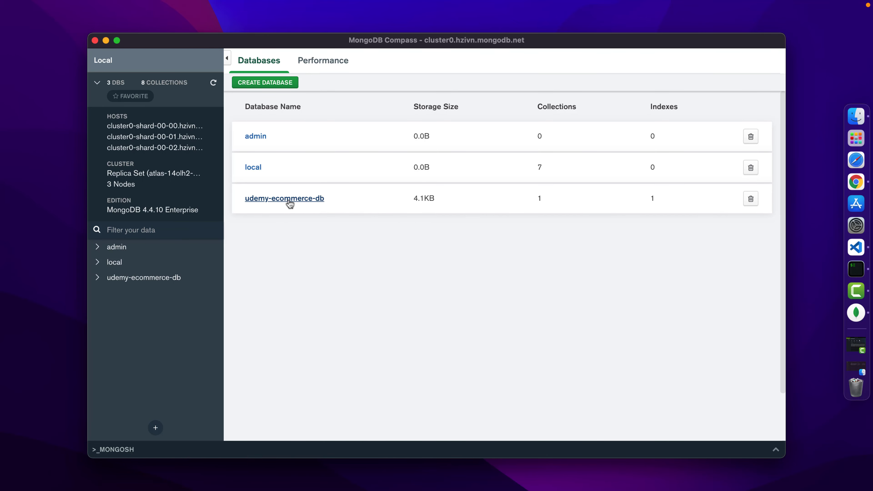
{"action": "left_click", "coordinate": [301, 199]}
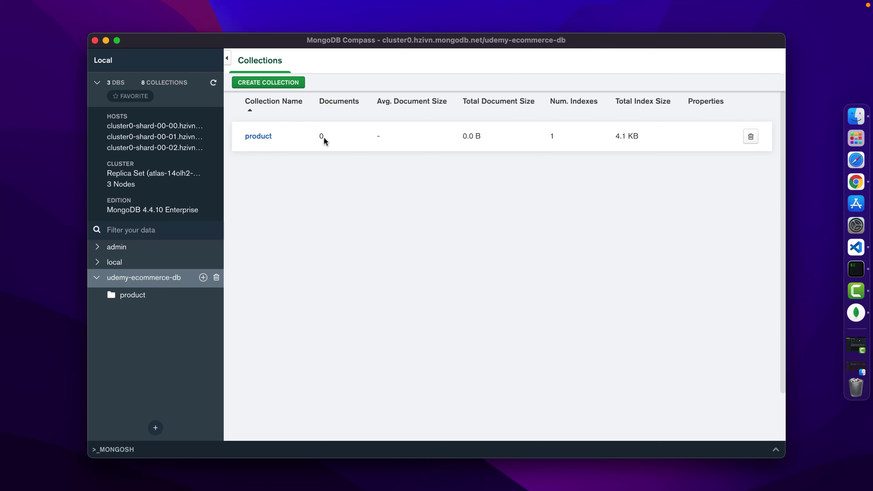
{"action": "mouse_move", "coordinate": [157, 295]}
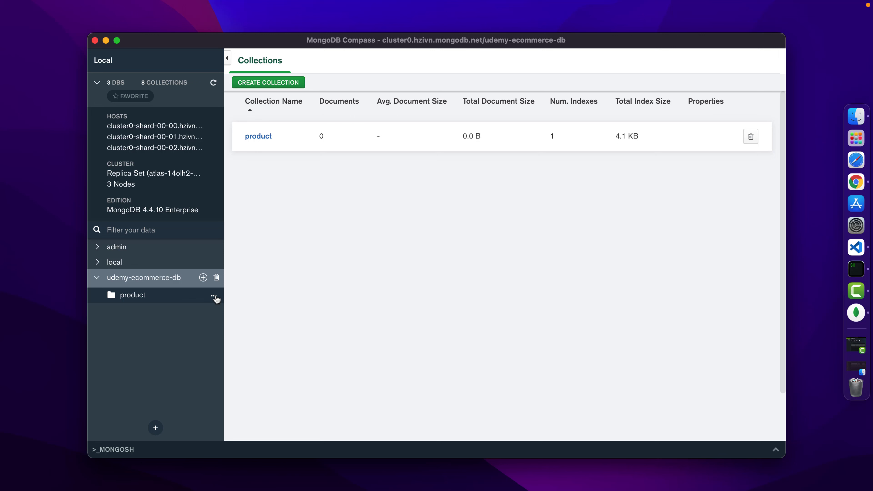
{"action": "left_click", "coordinate": [214, 296]}
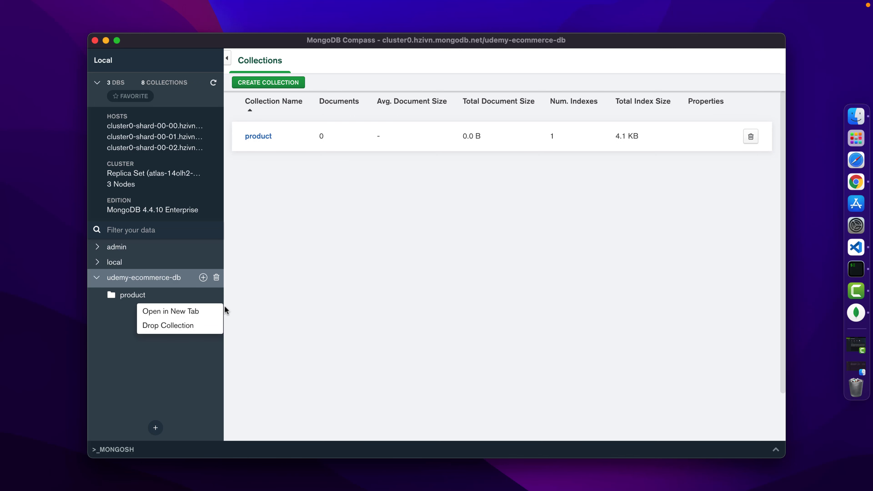
{"action": "key", "text": "super+Tab"}
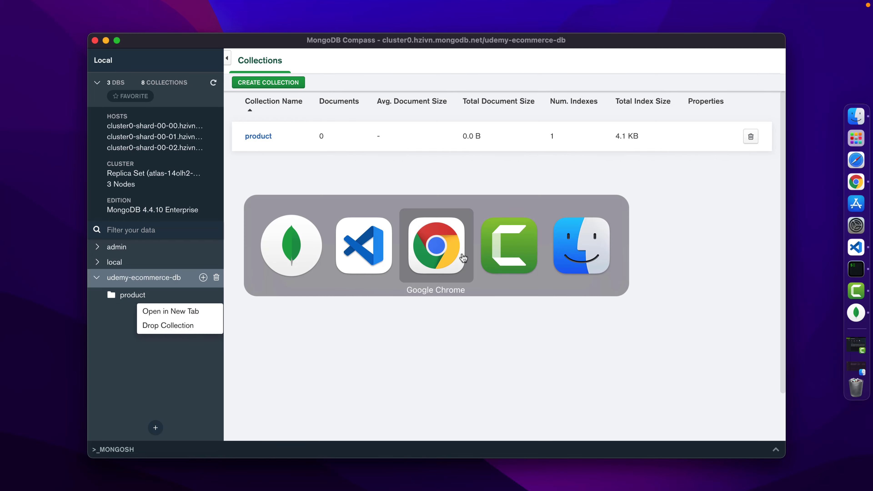
Close Atlas's Connect to Cluster0 dialog and open Cluster0's Collections explorer
{"action": "left_click", "coordinate": [447, 259]}
{"action": "left_click", "coordinate": [37, 154]}
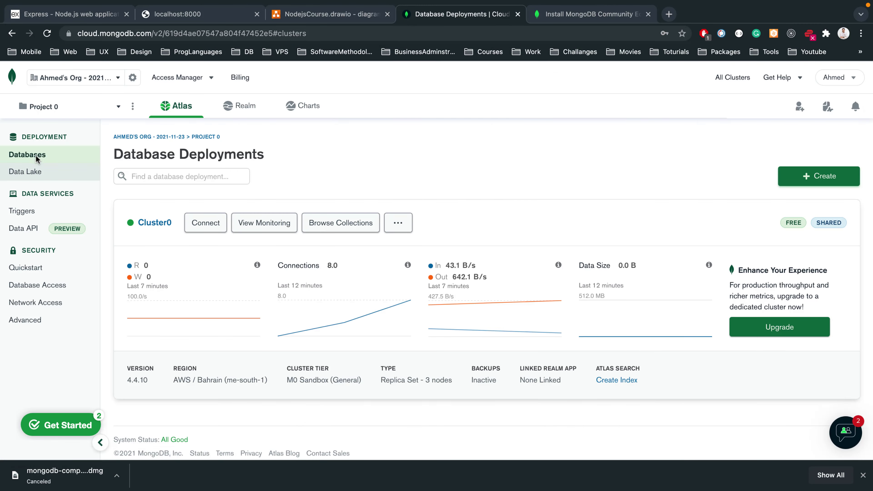
{"action": "left_click", "coordinate": [153, 223]}
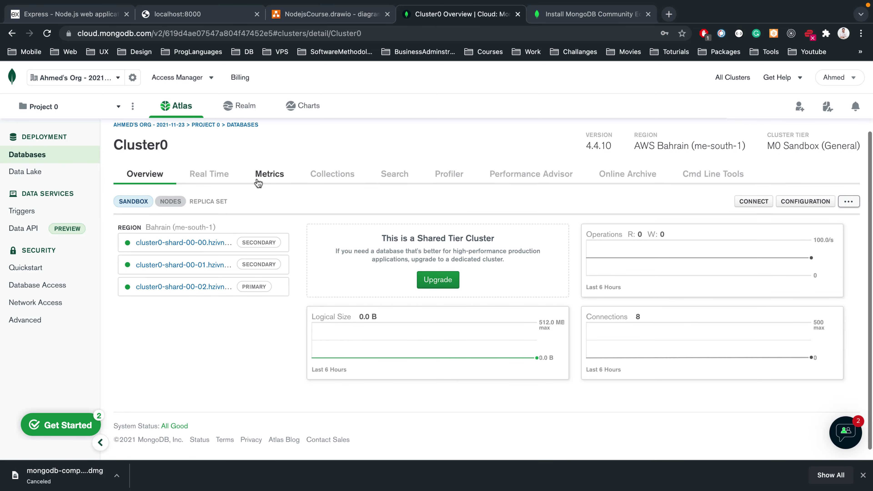
{"action": "left_click", "coordinate": [336, 180]}
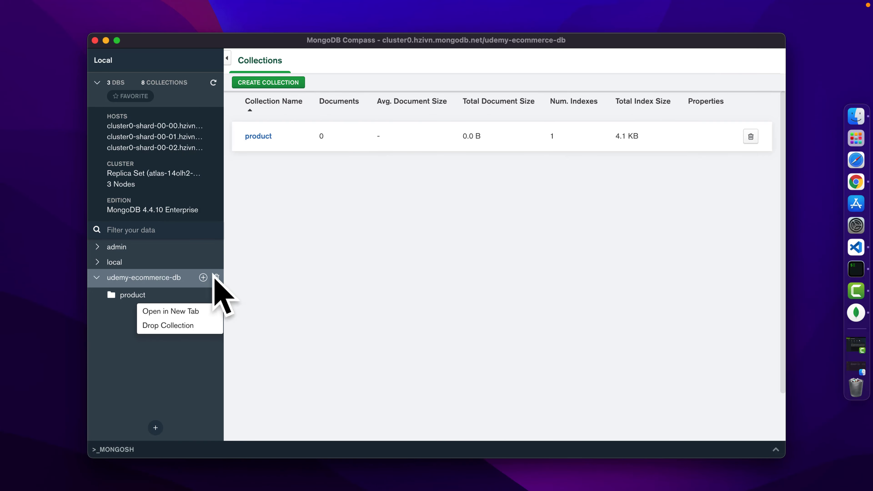
Drop the product collection, typing its name in the Drop Collection confirmation
{"action": "left_click", "coordinate": [213, 297]}
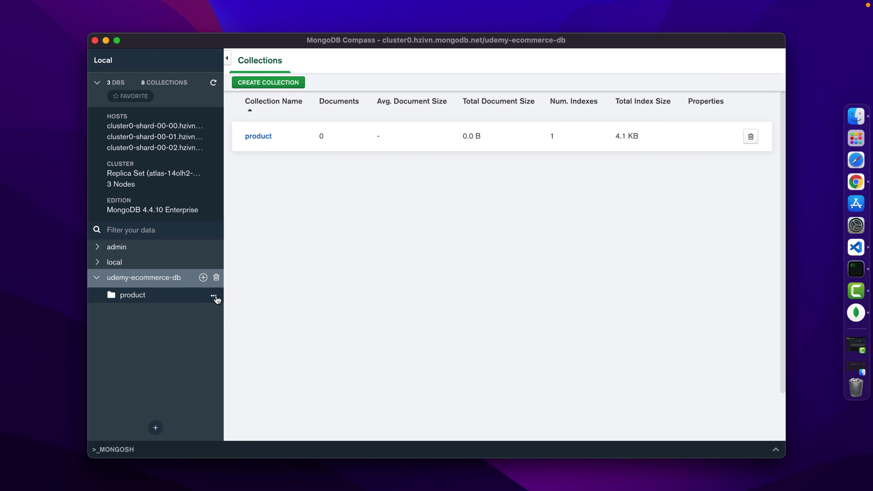
{"action": "left_click", "coordinate": [214, 296]}
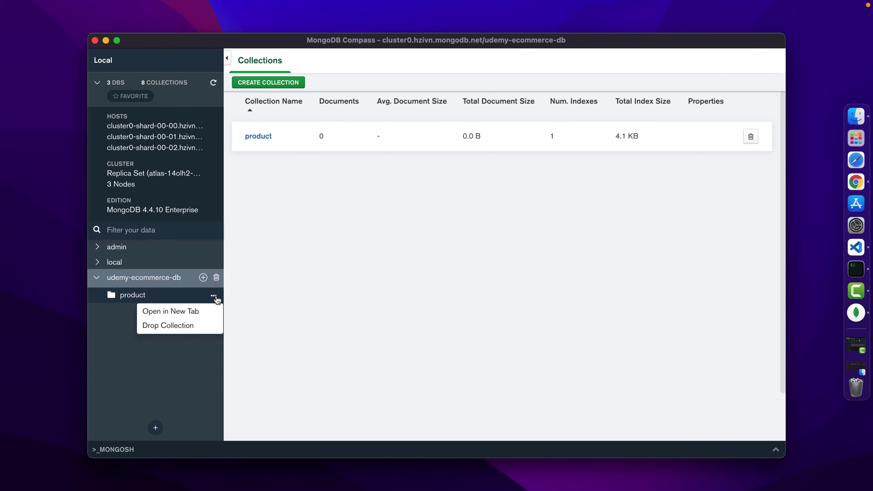
{"action": "left_click", "coordinate": [194, 327]}
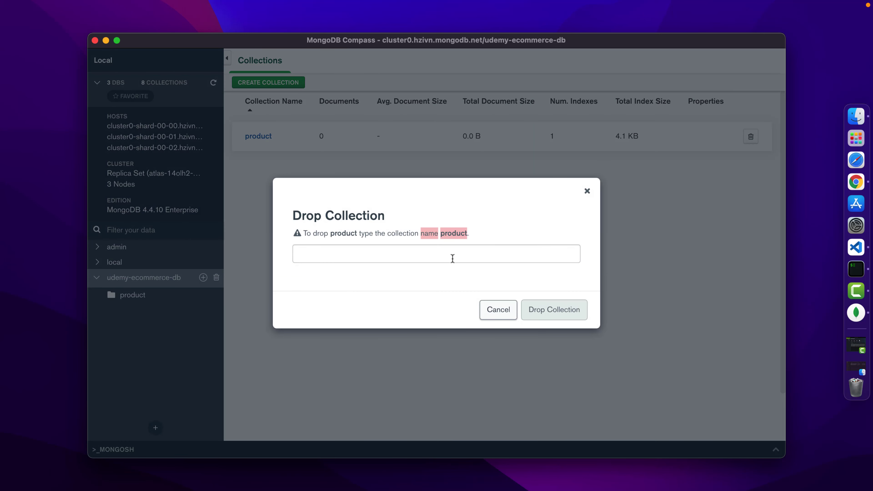
{"action": "left_click", "coordinate": [452, 255]}
{"action": "type", "text": "produc"}
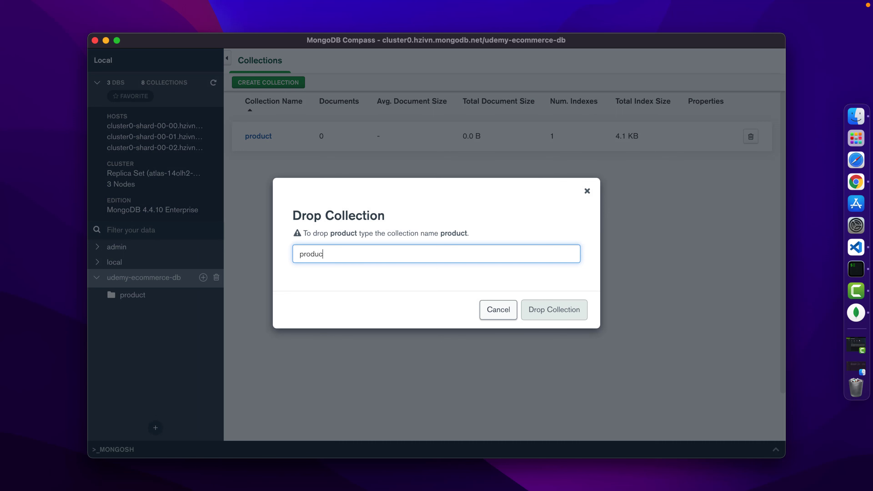
{"action": "type", "text": "t"}
{"action": "left_click", "coordinate": [546, 306]}
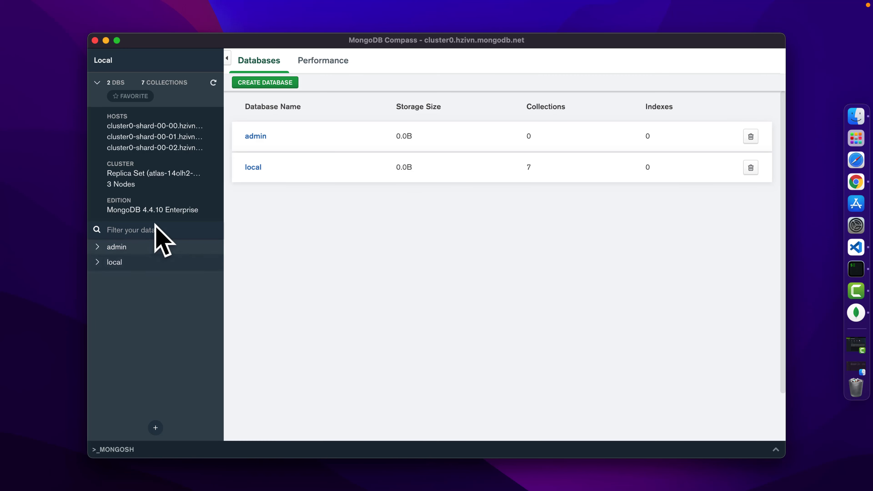
Reload Atlas's collections page, then create database udemy-ecommerce with collection product in Compass
{"action": "key", "text": "super+Tab"}
{"action": "key", "text": "super+r"}
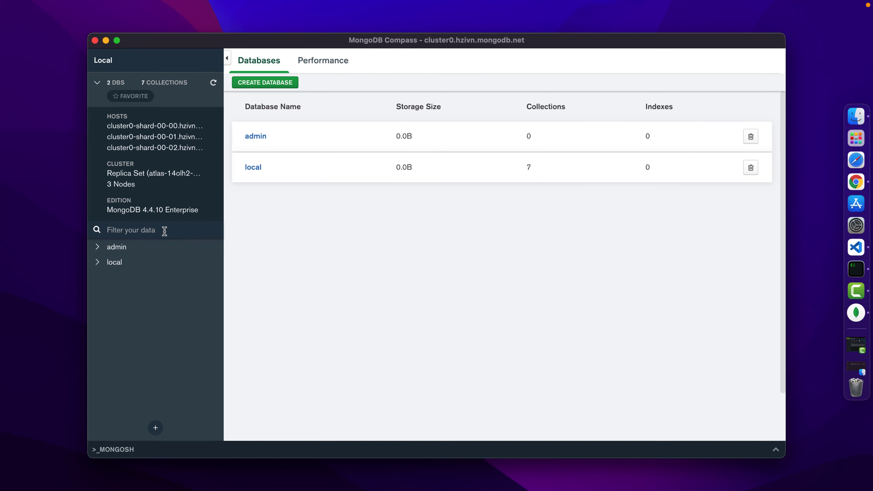
{"action": "left_click", "coordinate": [279, 86]}
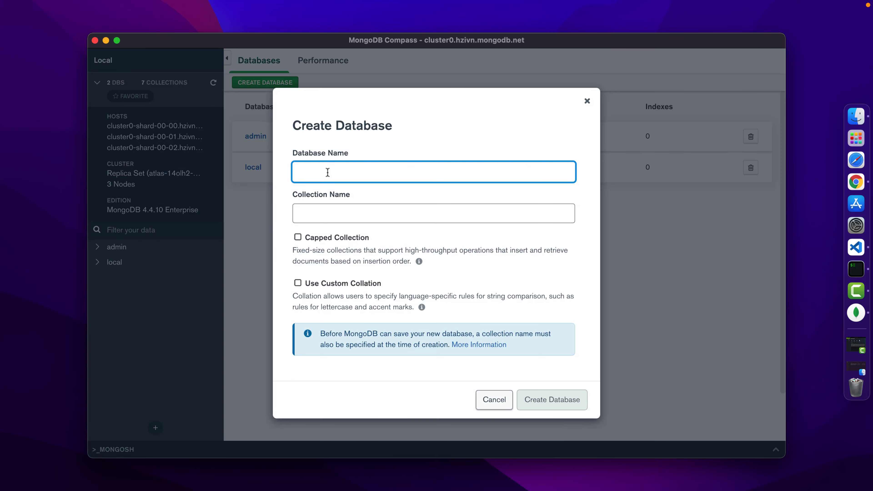
{"action": "type", "text": "ude"}
{"action": "type", "text": "my-wcommerce"}
{"action": "left_click", "coordinate": [342, 217]}
{"action": "type", "text": "peo"}
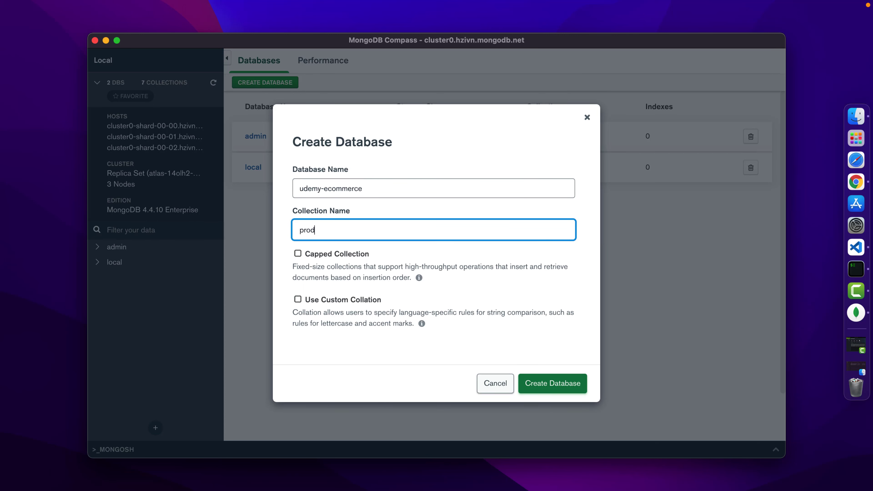
{"action": "left_click", "coordinate": [544, 383]}
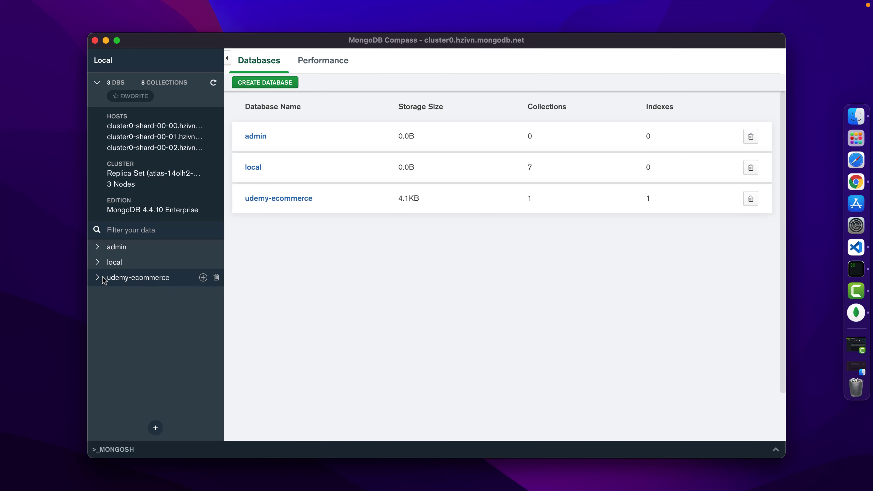
Expand udemy-ecommerce in Compass and reload the Atlas Collections page with Cmd+R
{"action": "left_click", "coordinate": [98, 277]}
{"action": "key", "text": "ctrl+Right"}
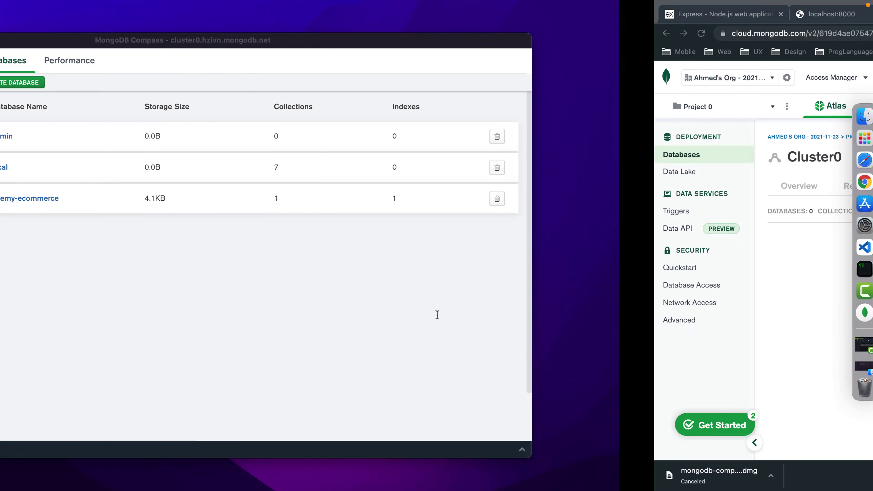
{"action": "key", "text": "ctrl+r"}
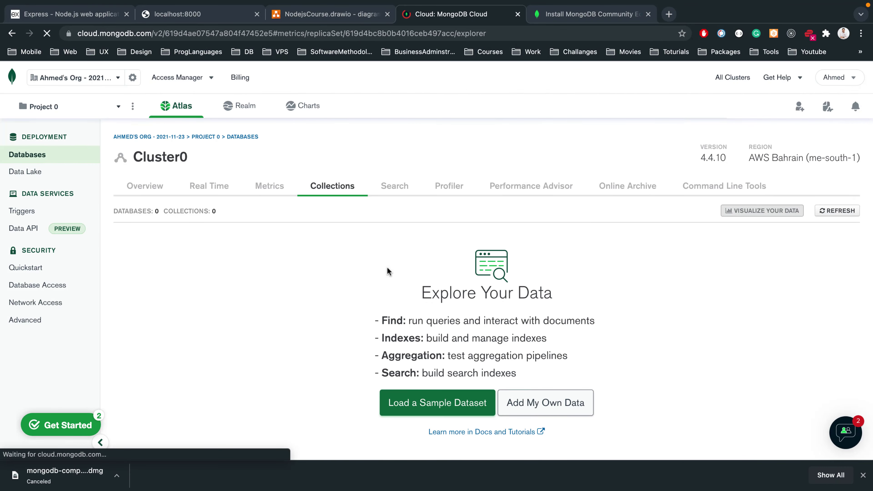